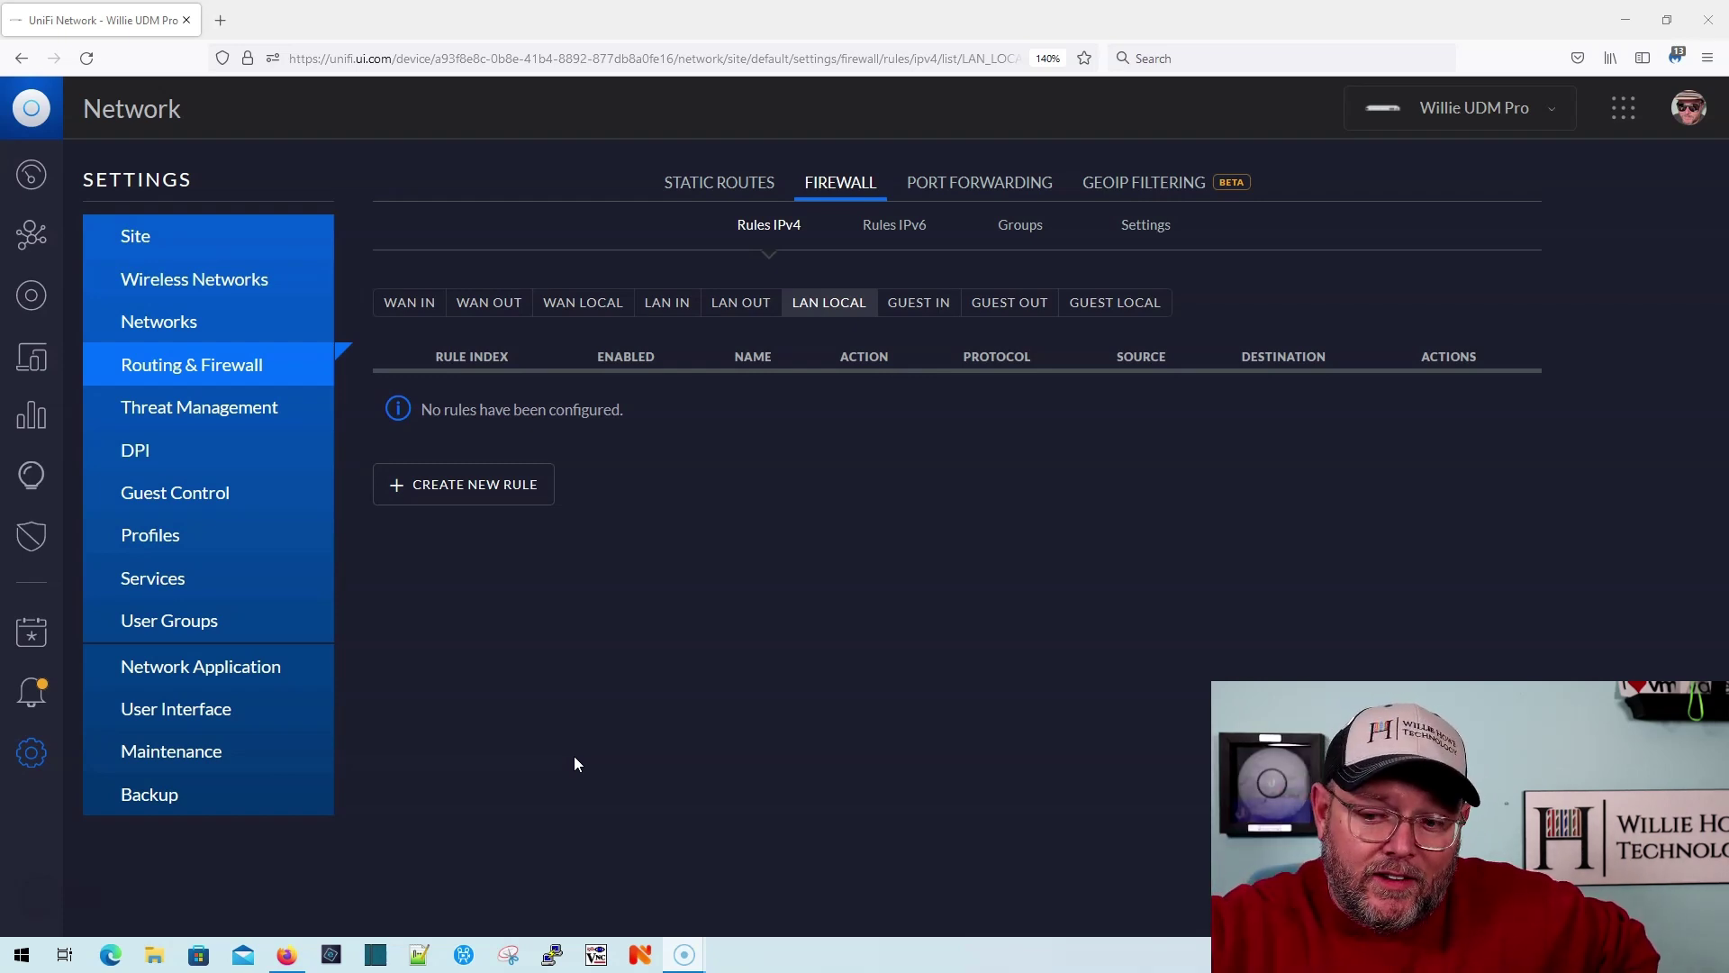
Step: Start a new rule from the empty LAN LOCAL IPv4 firewall rules list
left_click(1494, 579)
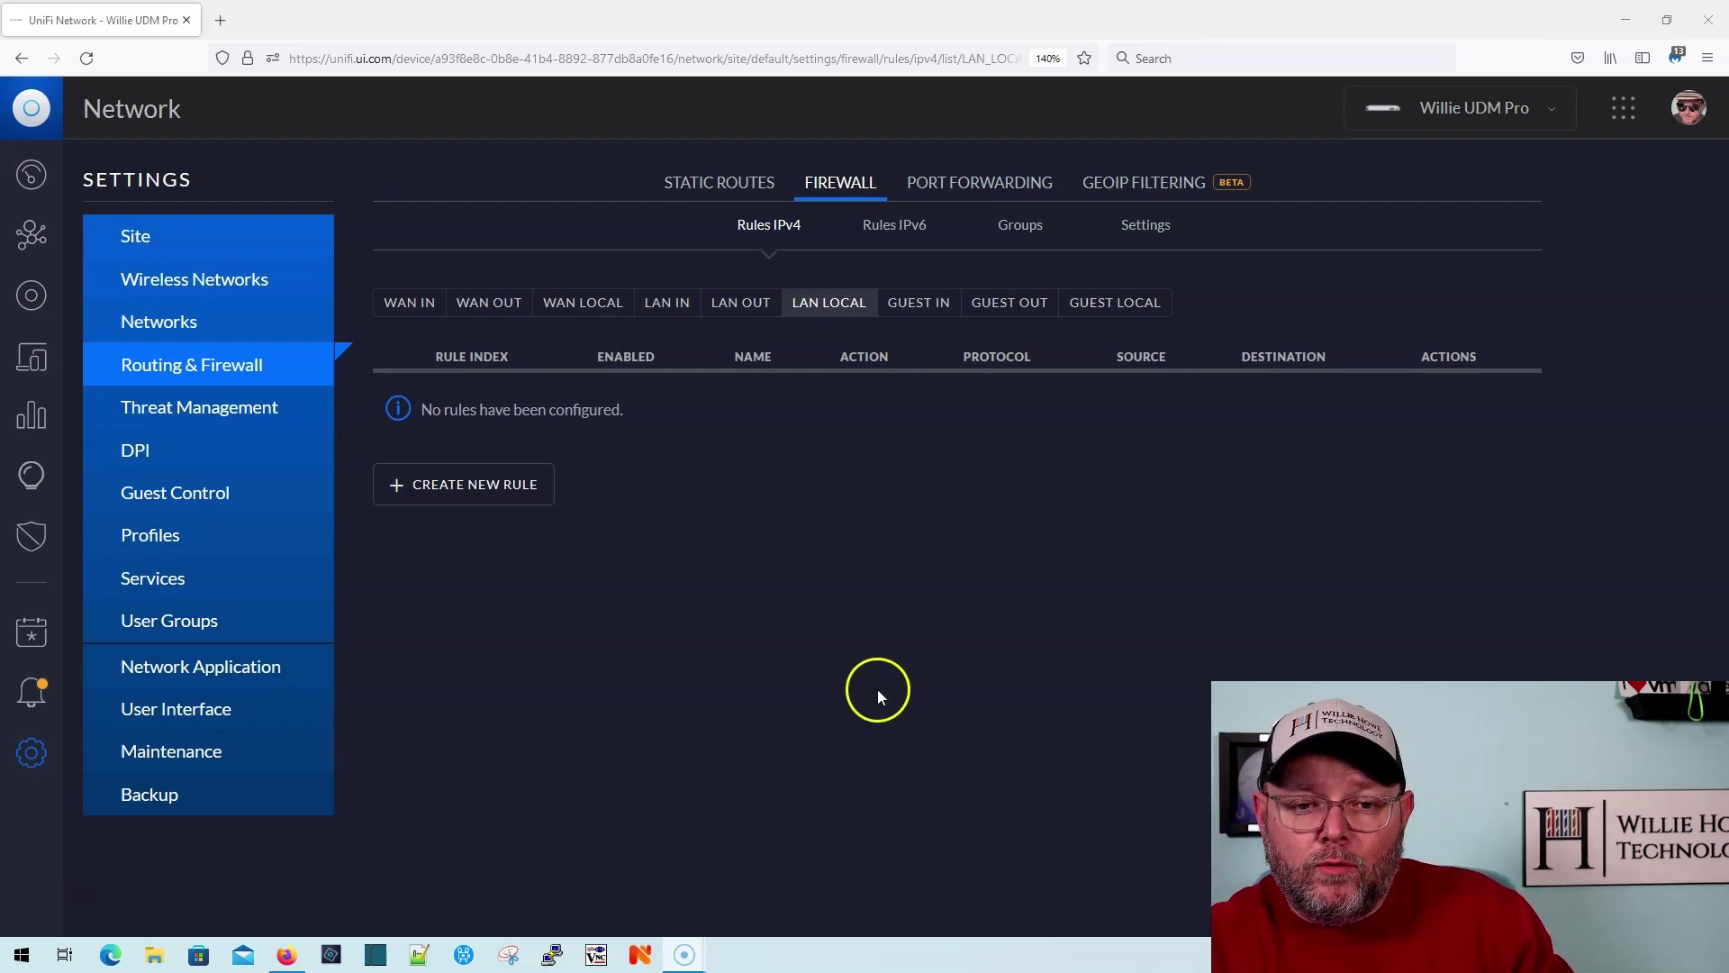
left_click(537, 542)
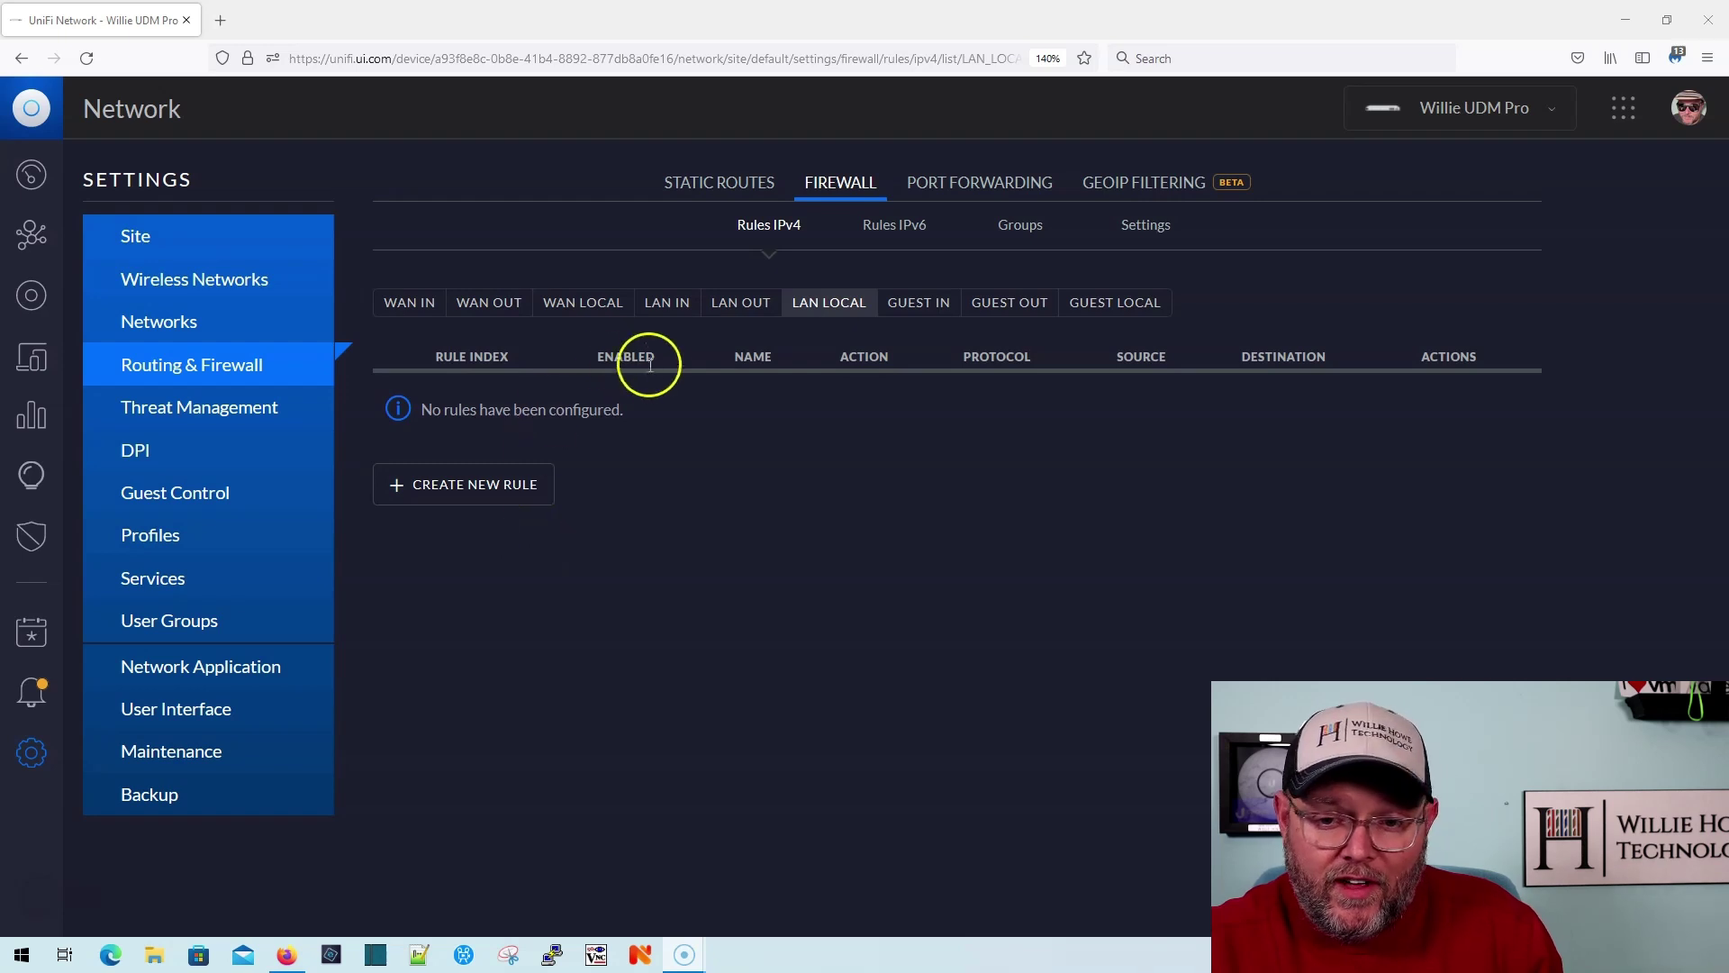
Step: Open a blank rule form and name the rule 'Block HTTPS'
left_click(480, 491)
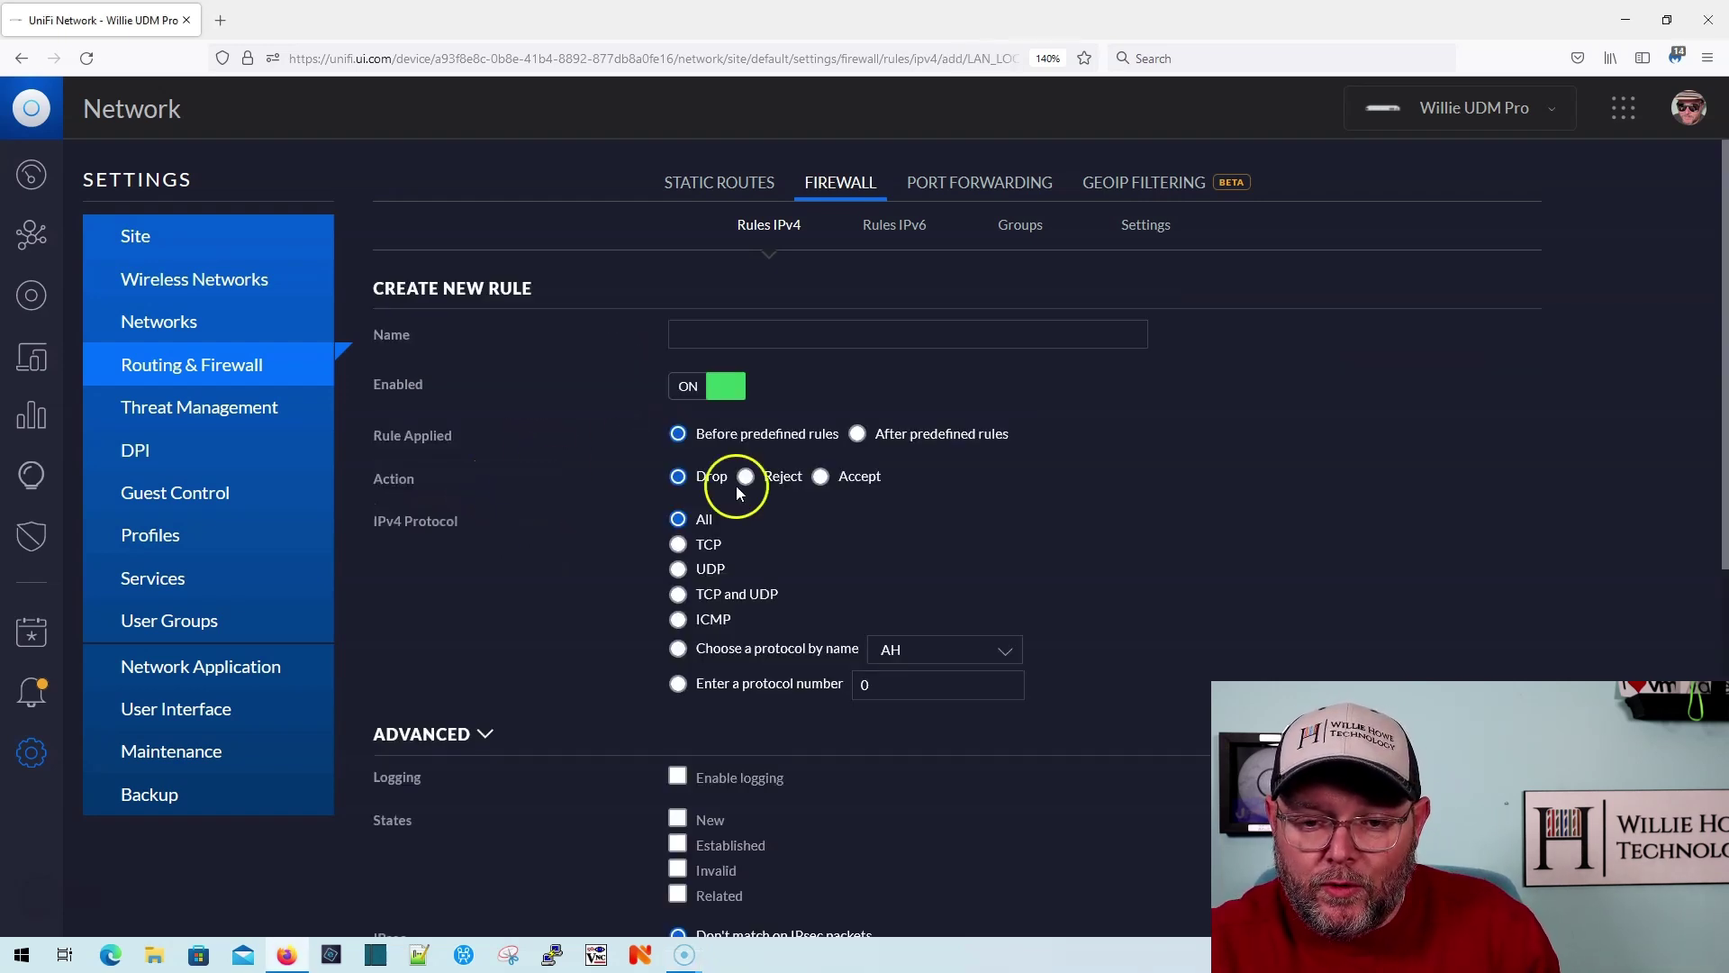
left_click(787, 338)
type("Bl")
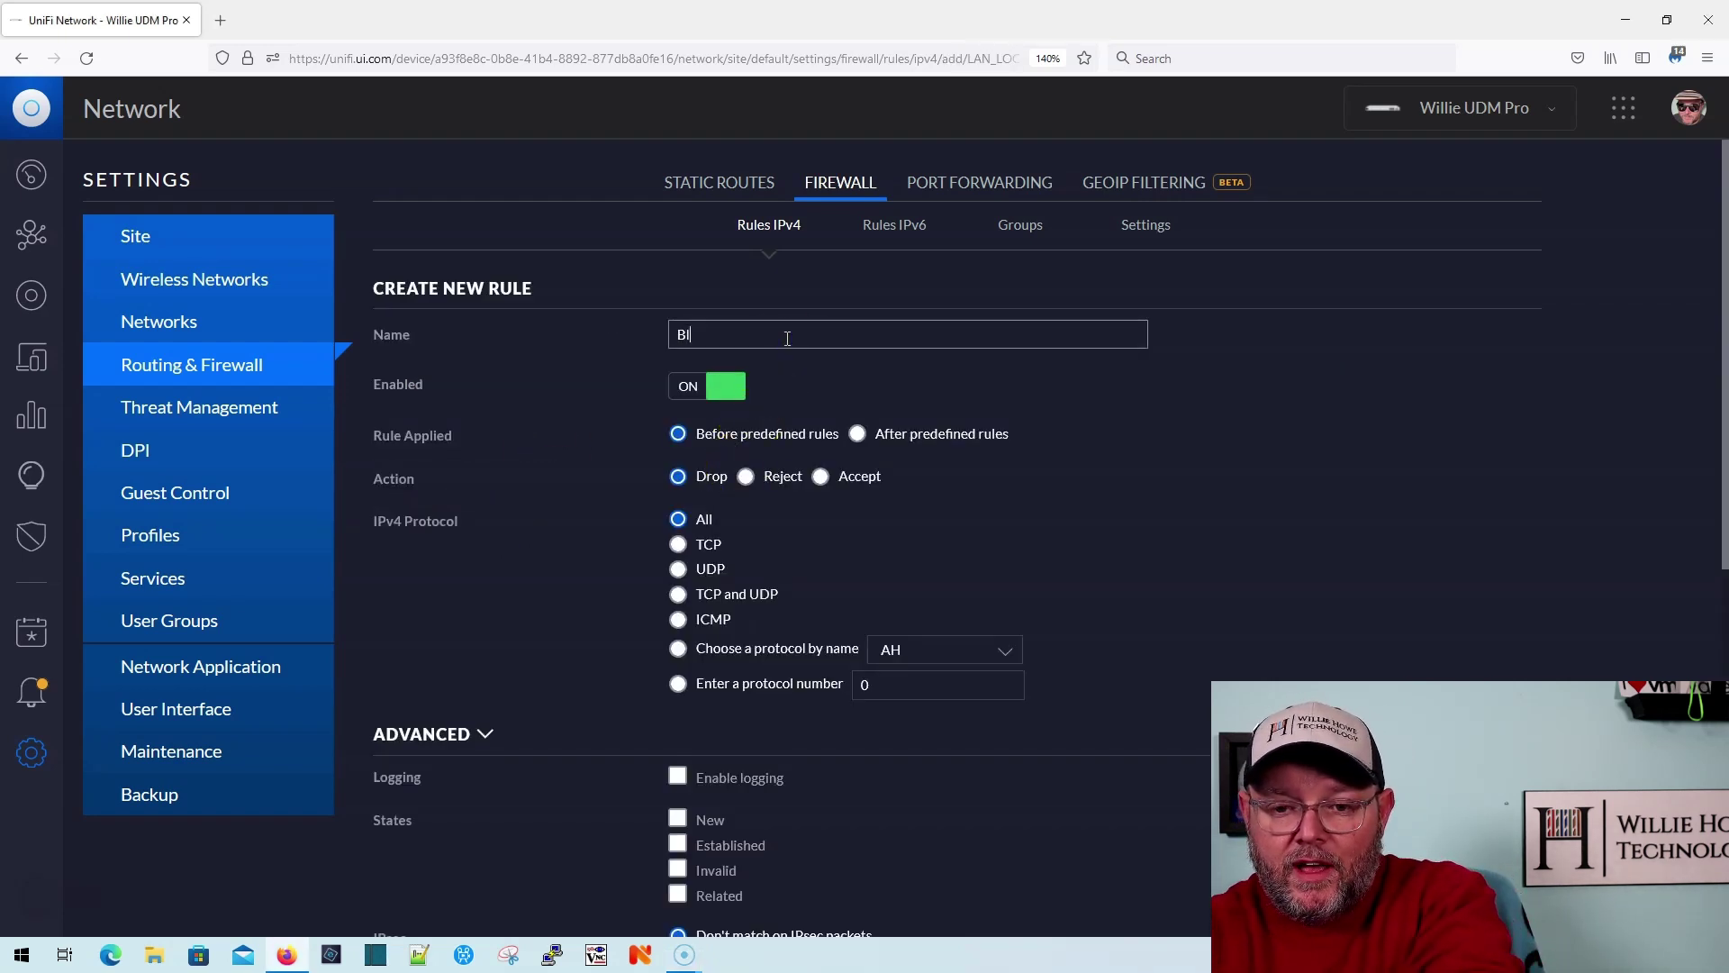
type("ock HTTPS")
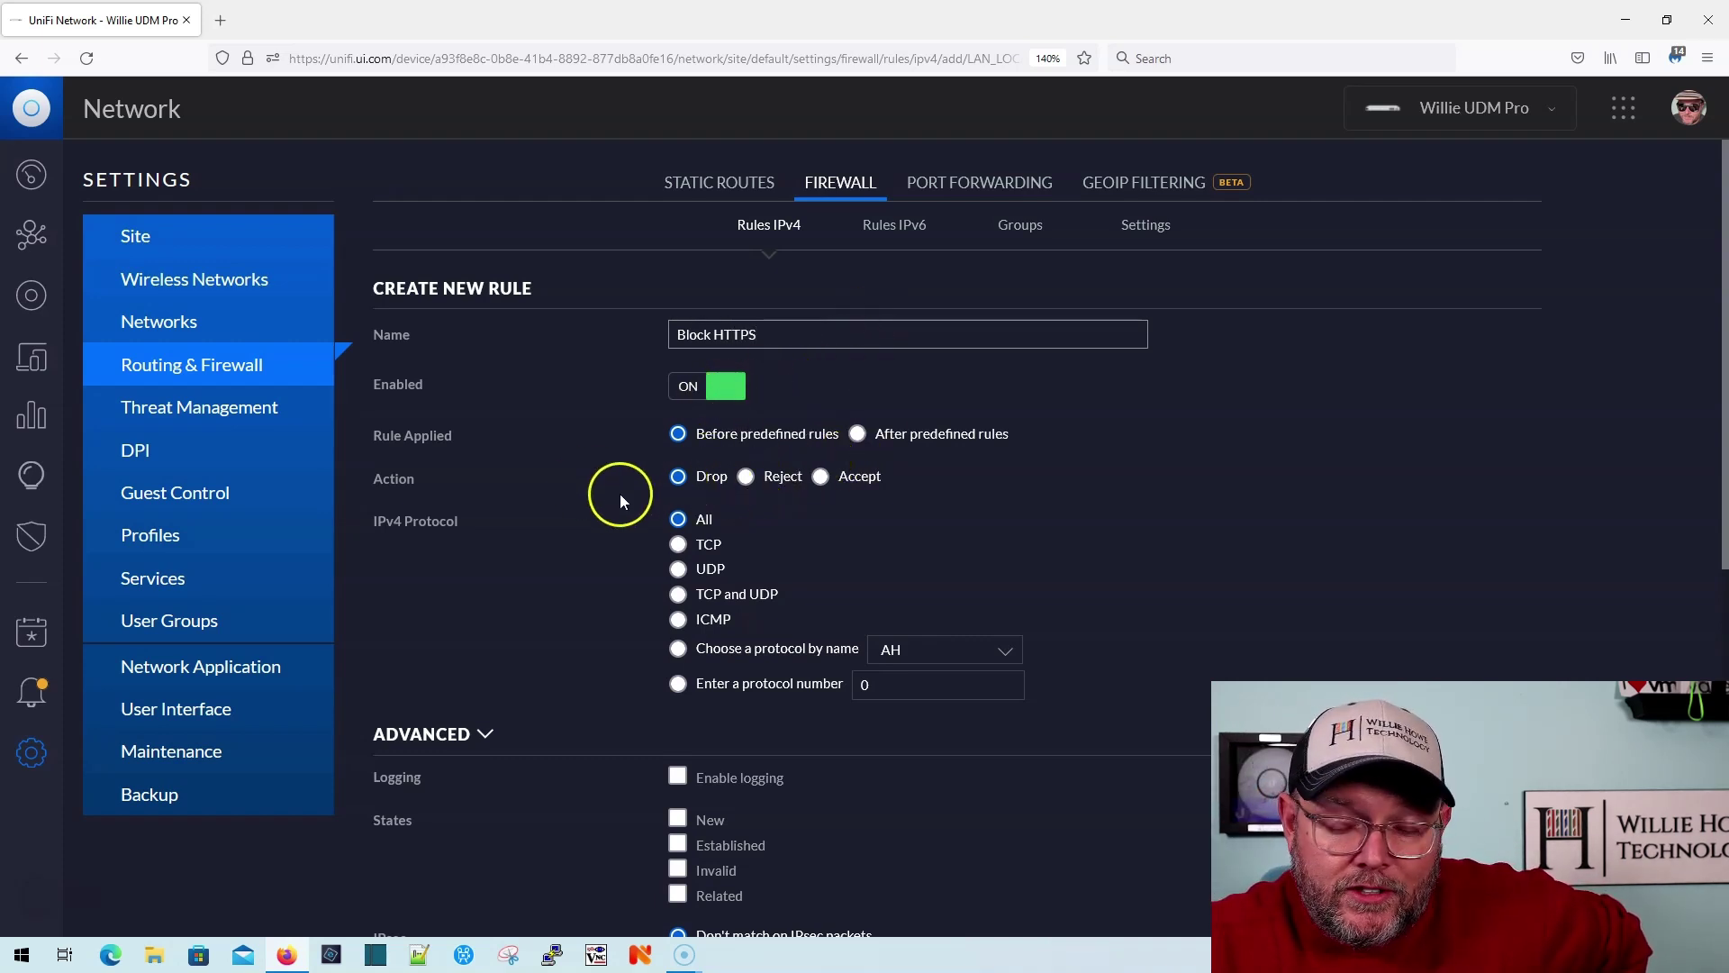
Step: Match the rule's source by network, choosing Training VLAN 10
scroll(666, 517, "down", 1)
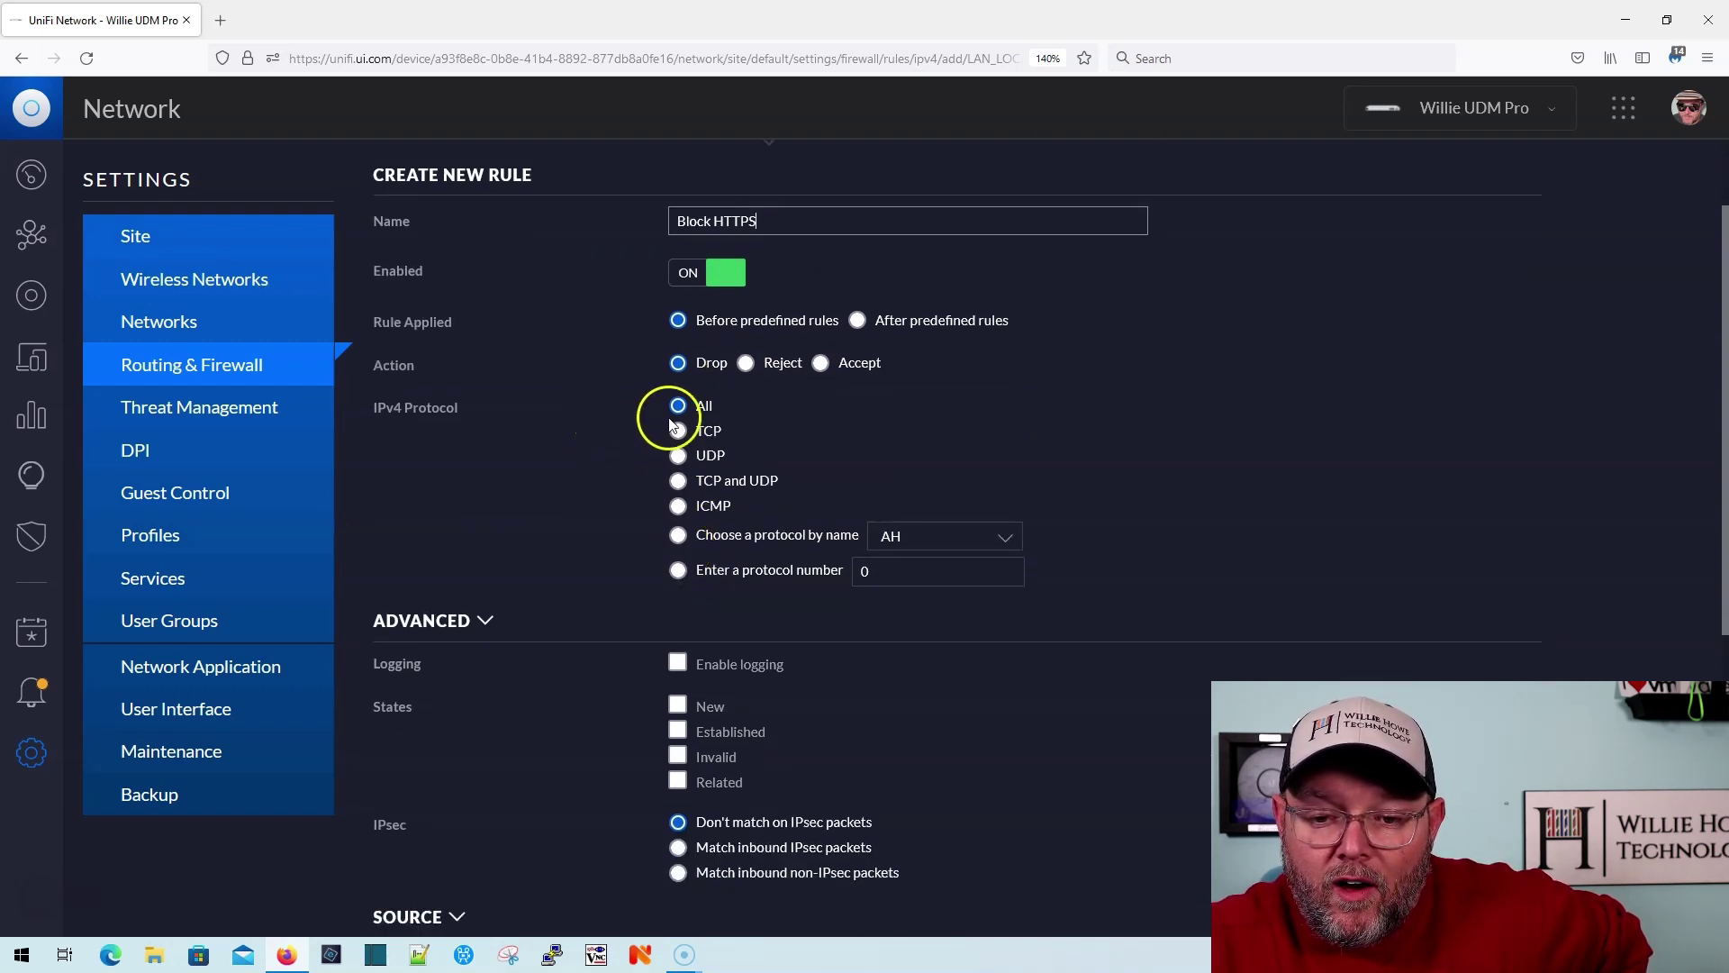
scroll(587, 511, "down", 3)
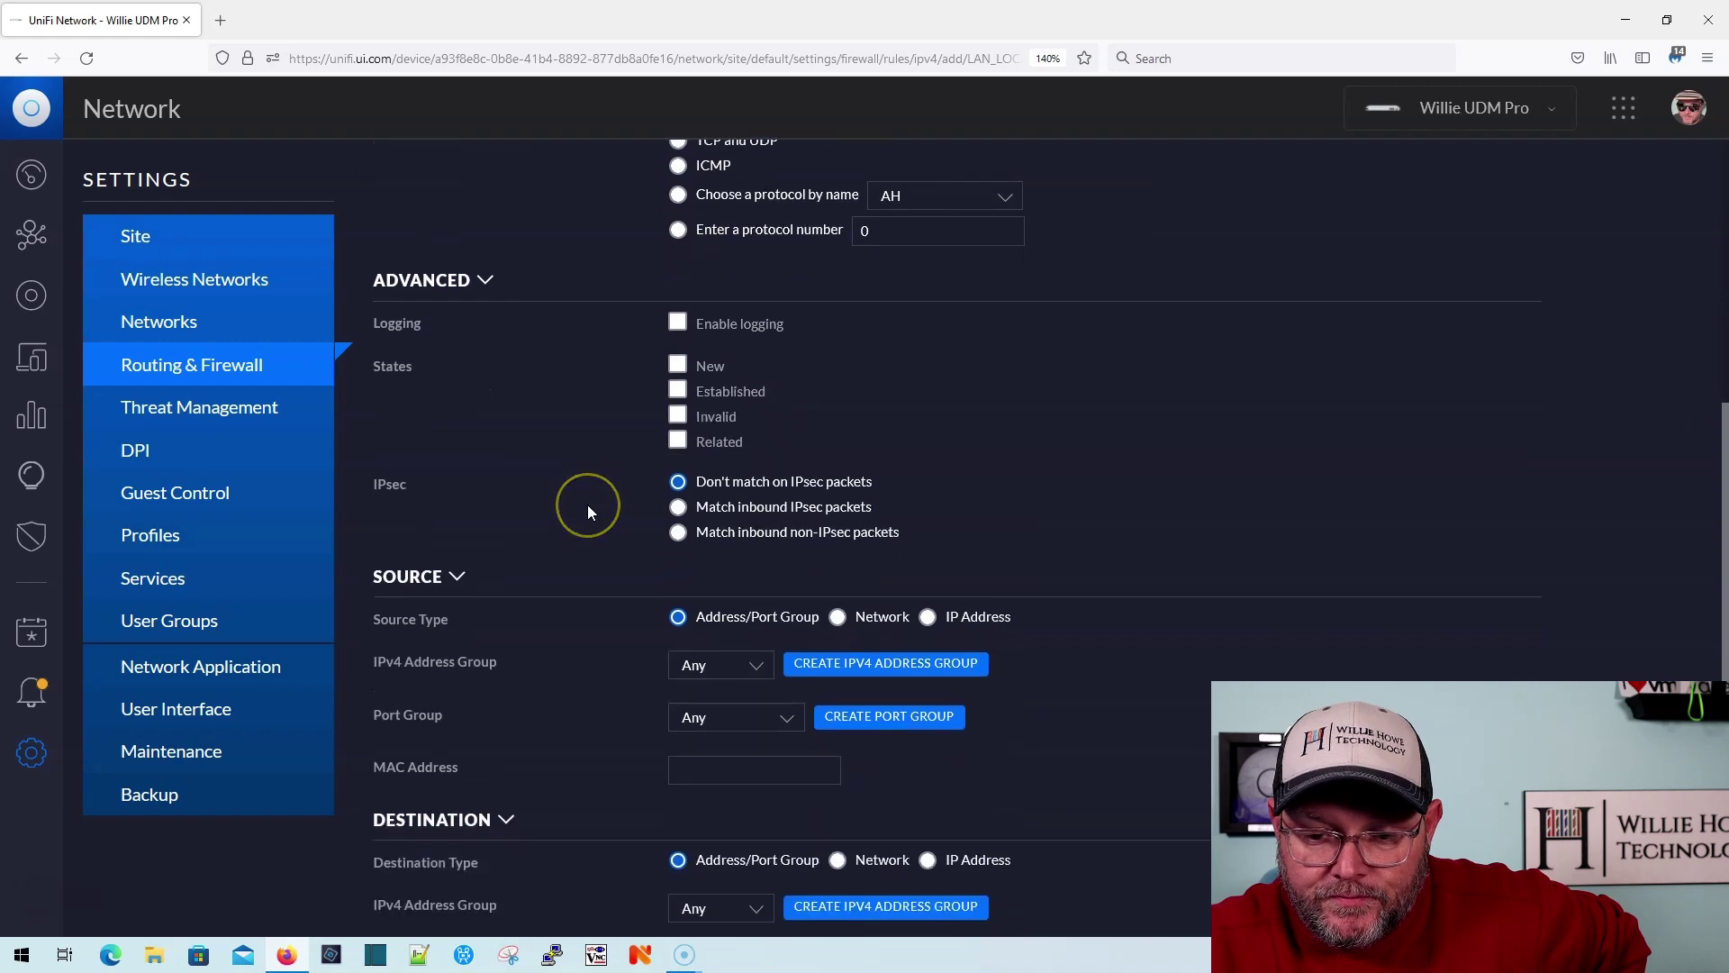
left_click(837, 618)
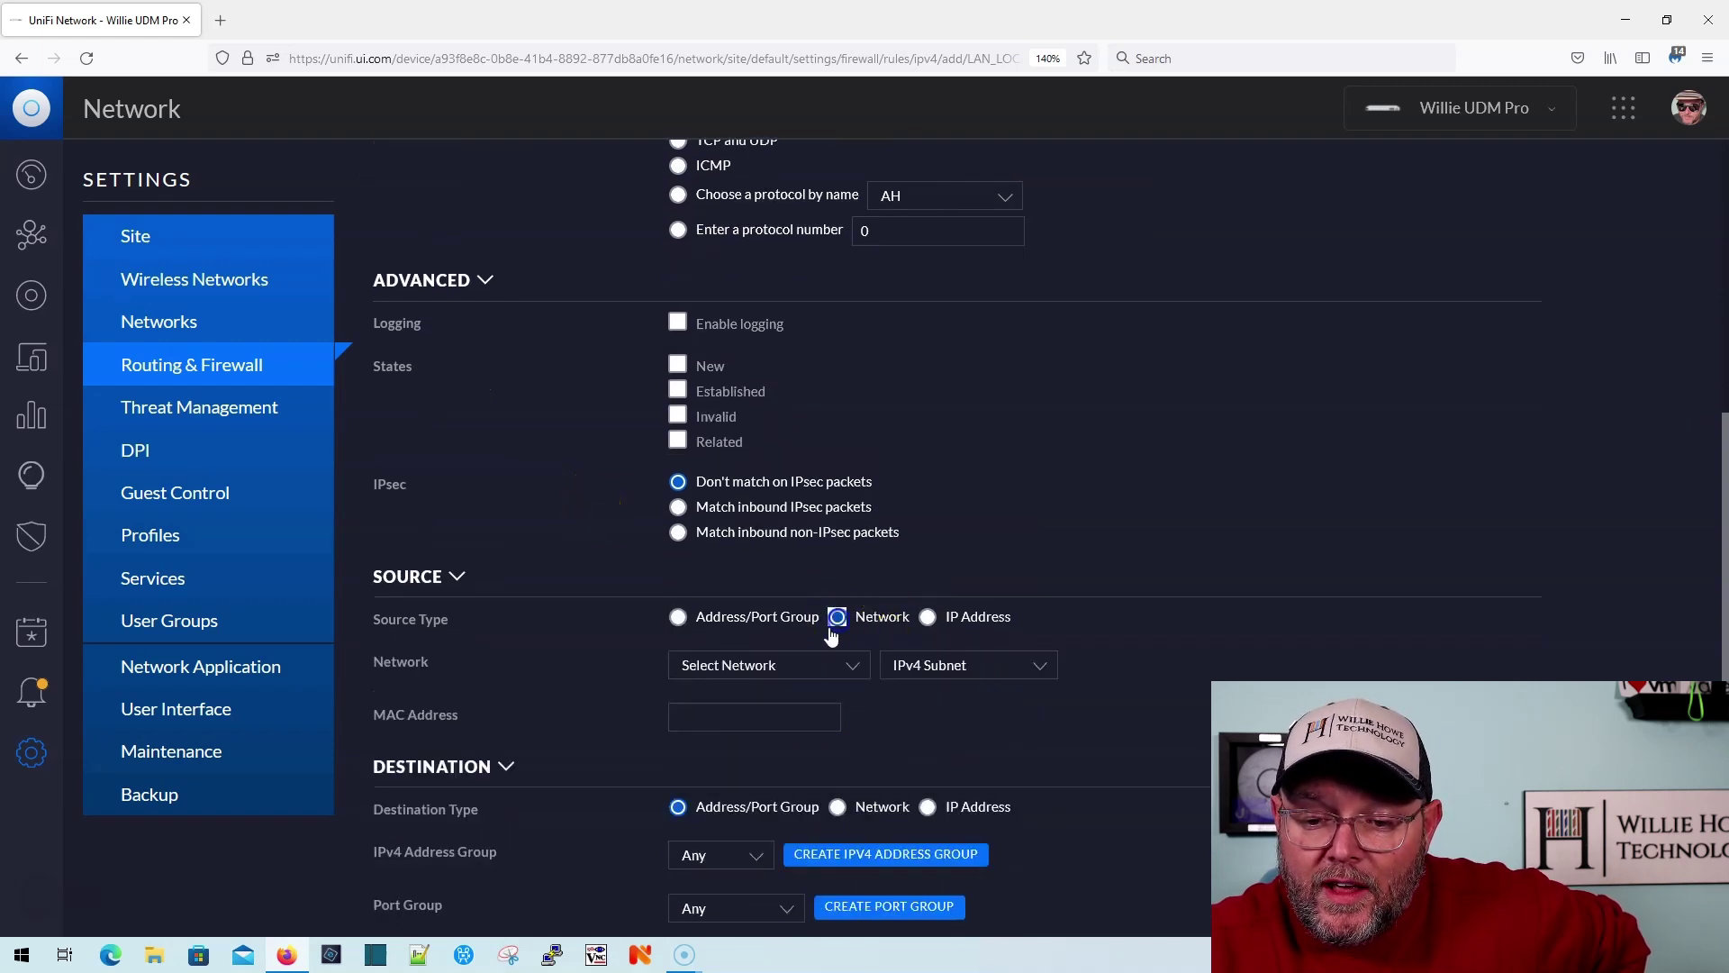
scroll(836, 620, "down", 1)
left_click(800, 598)
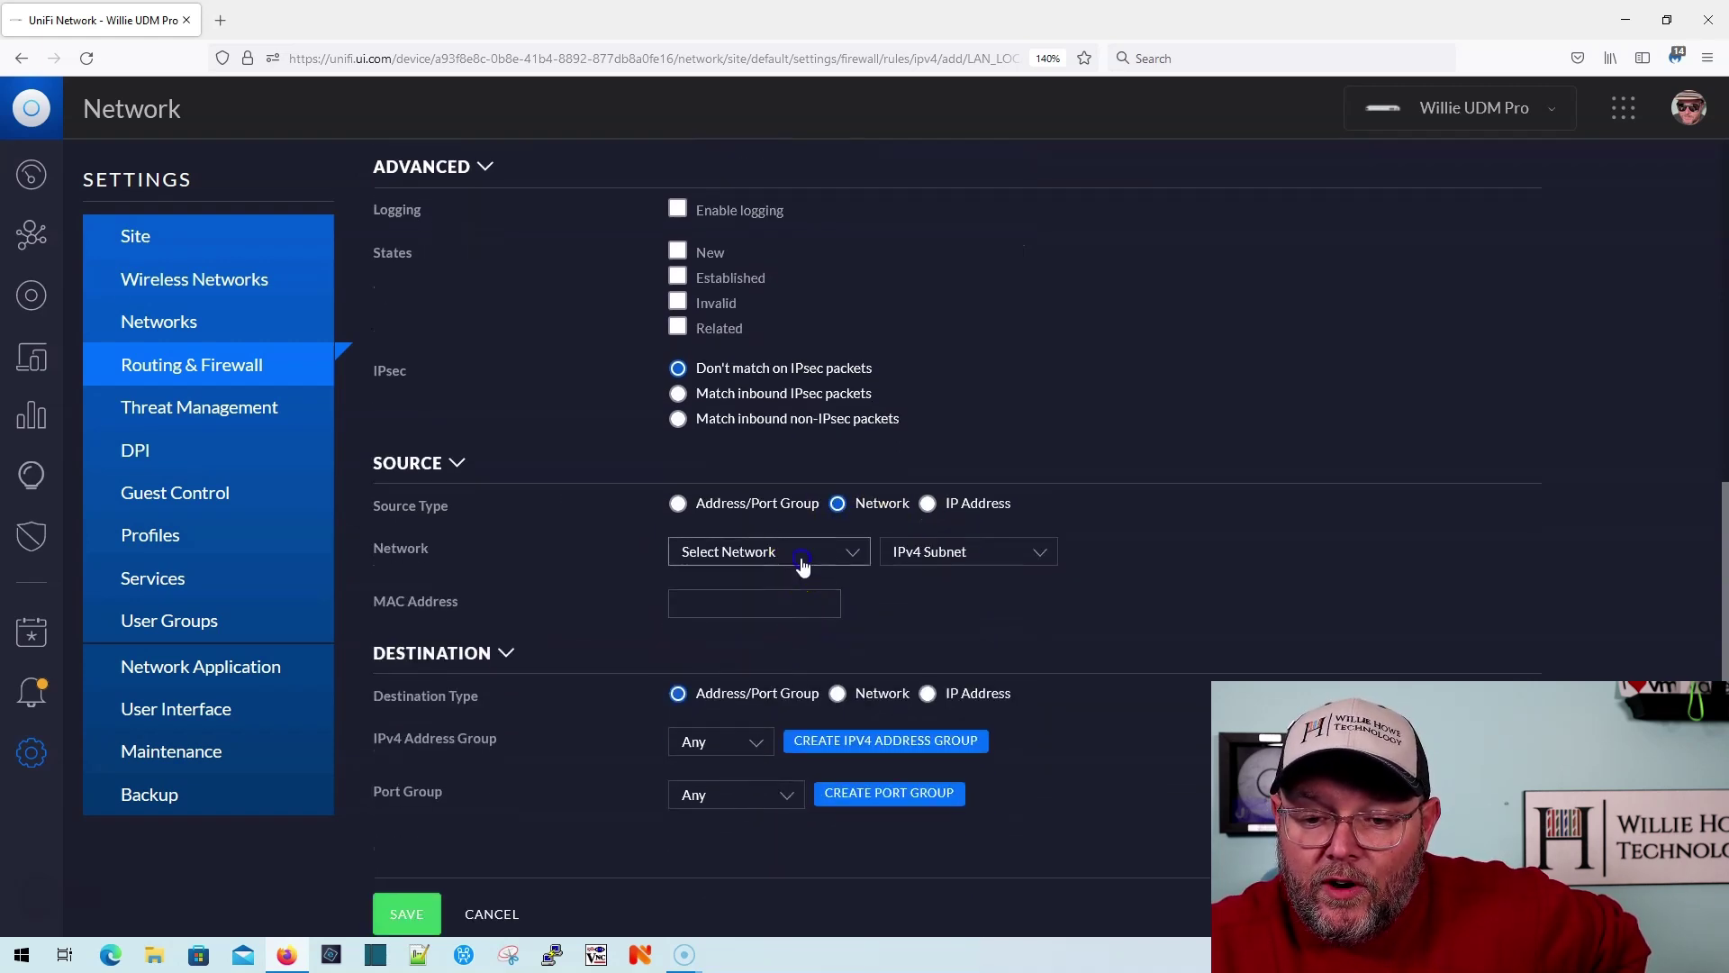
left_click(802, 564)
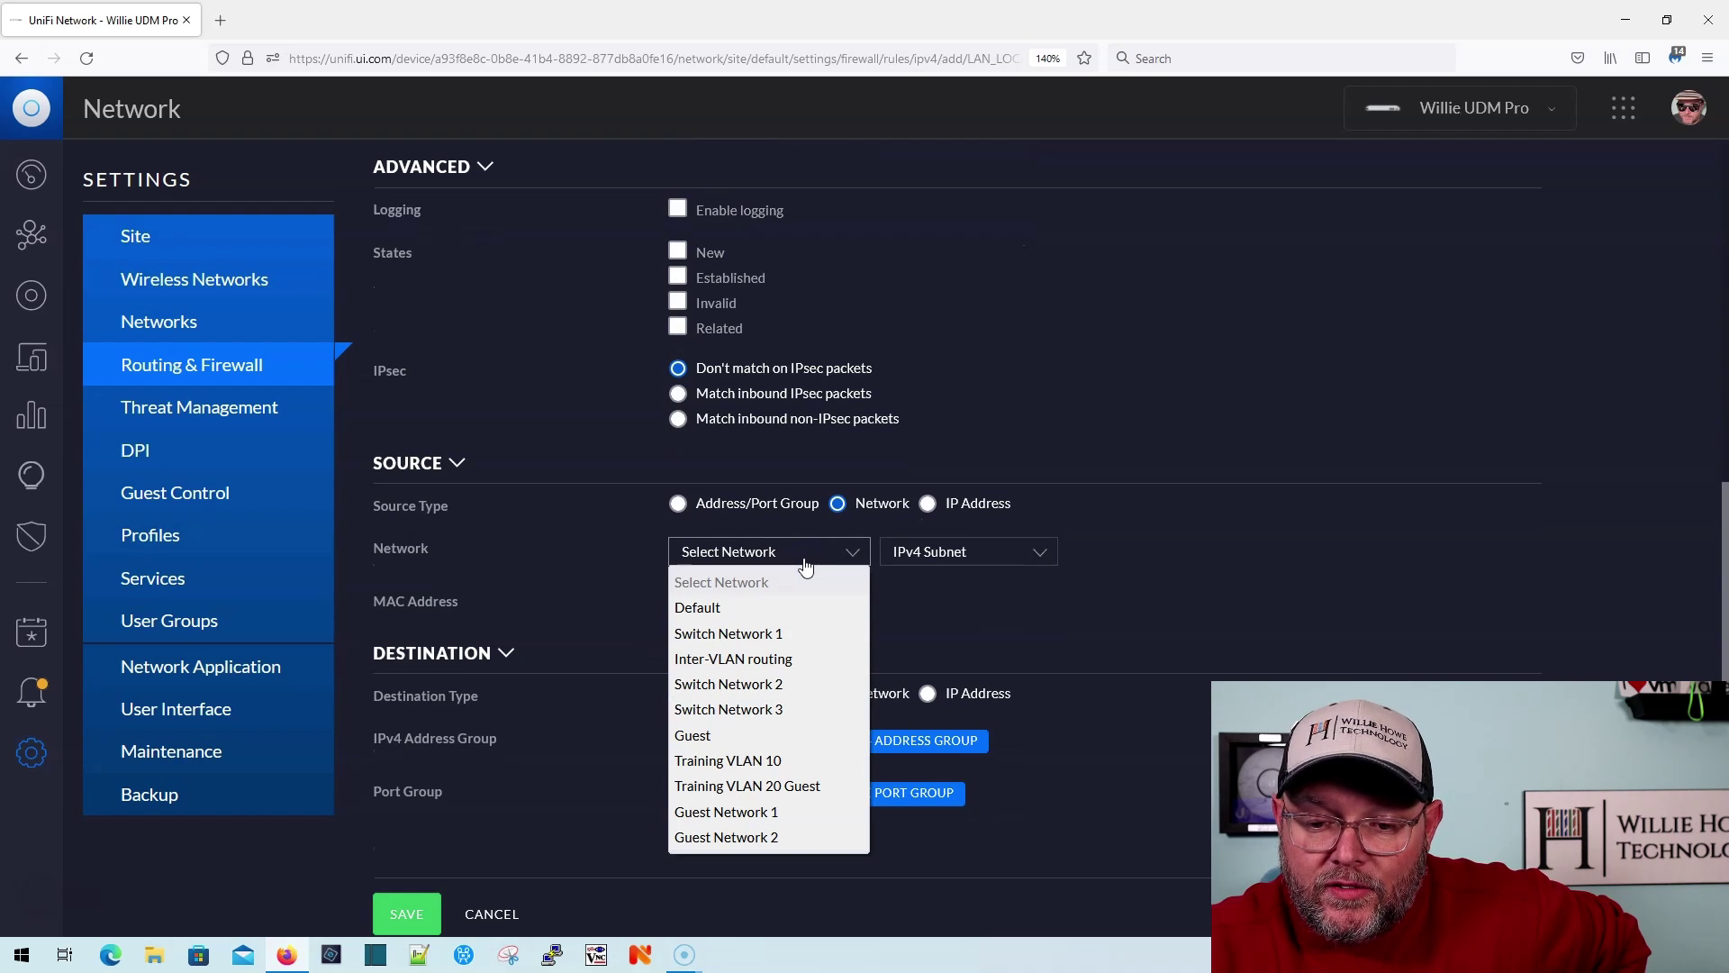
left_click(762, 761)
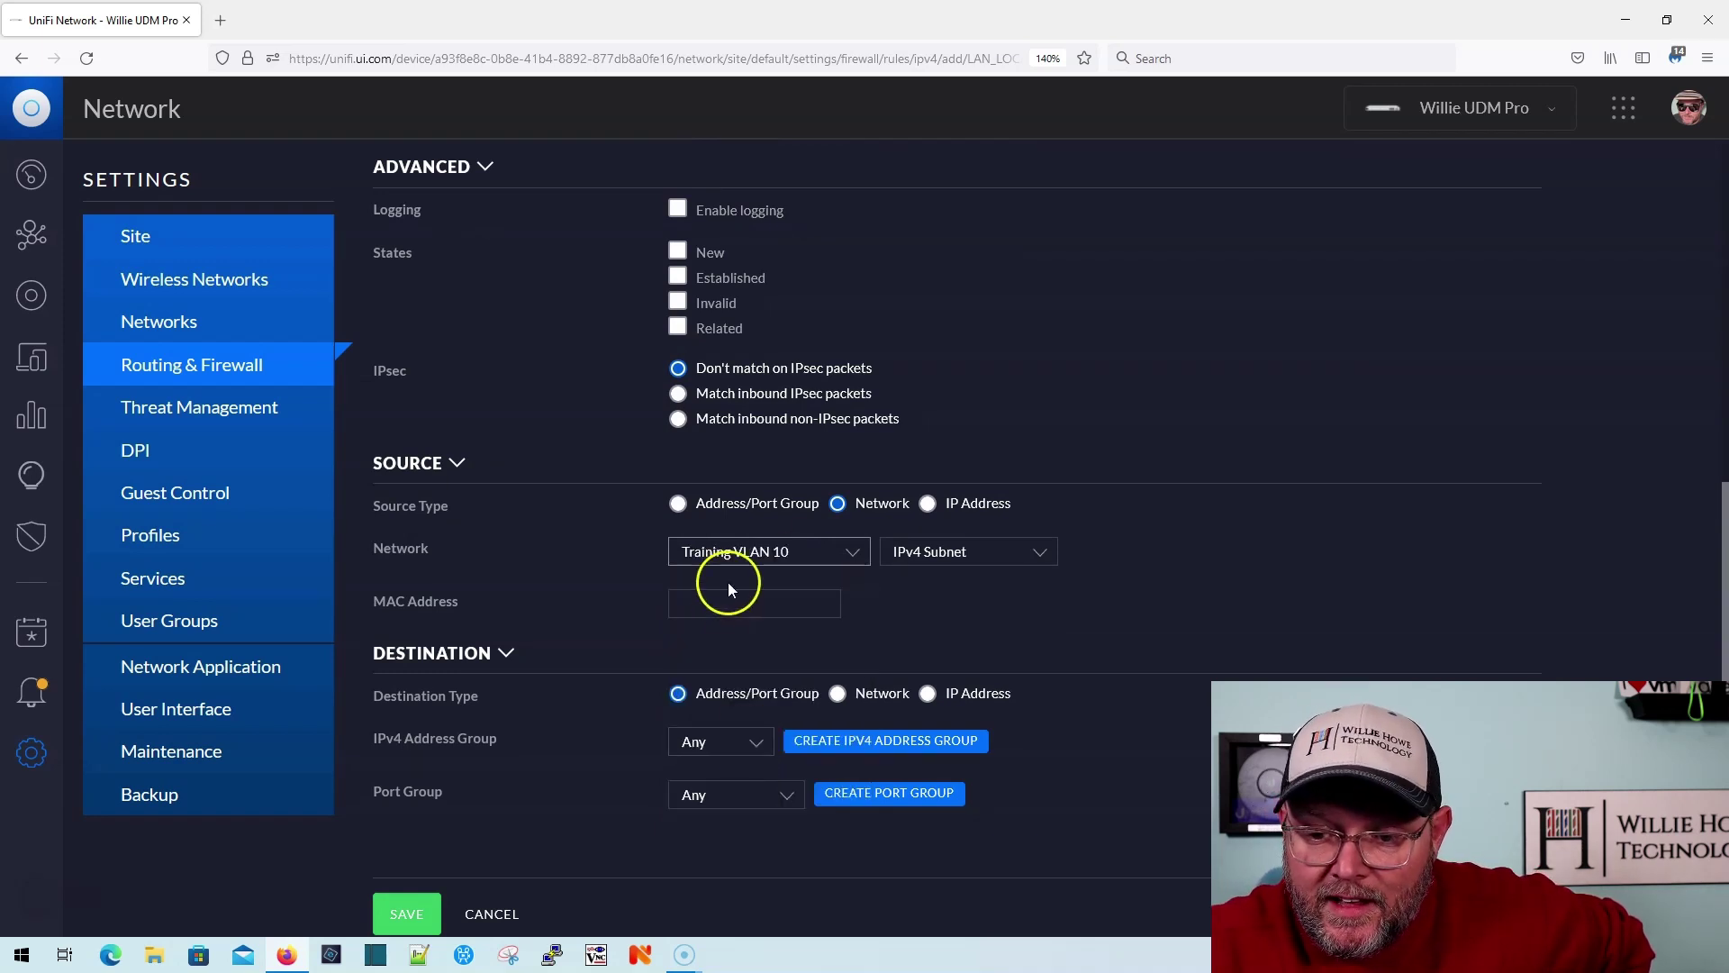
Step: Leave the destination address group set to Any
scroll(494, 663, "down", 1)
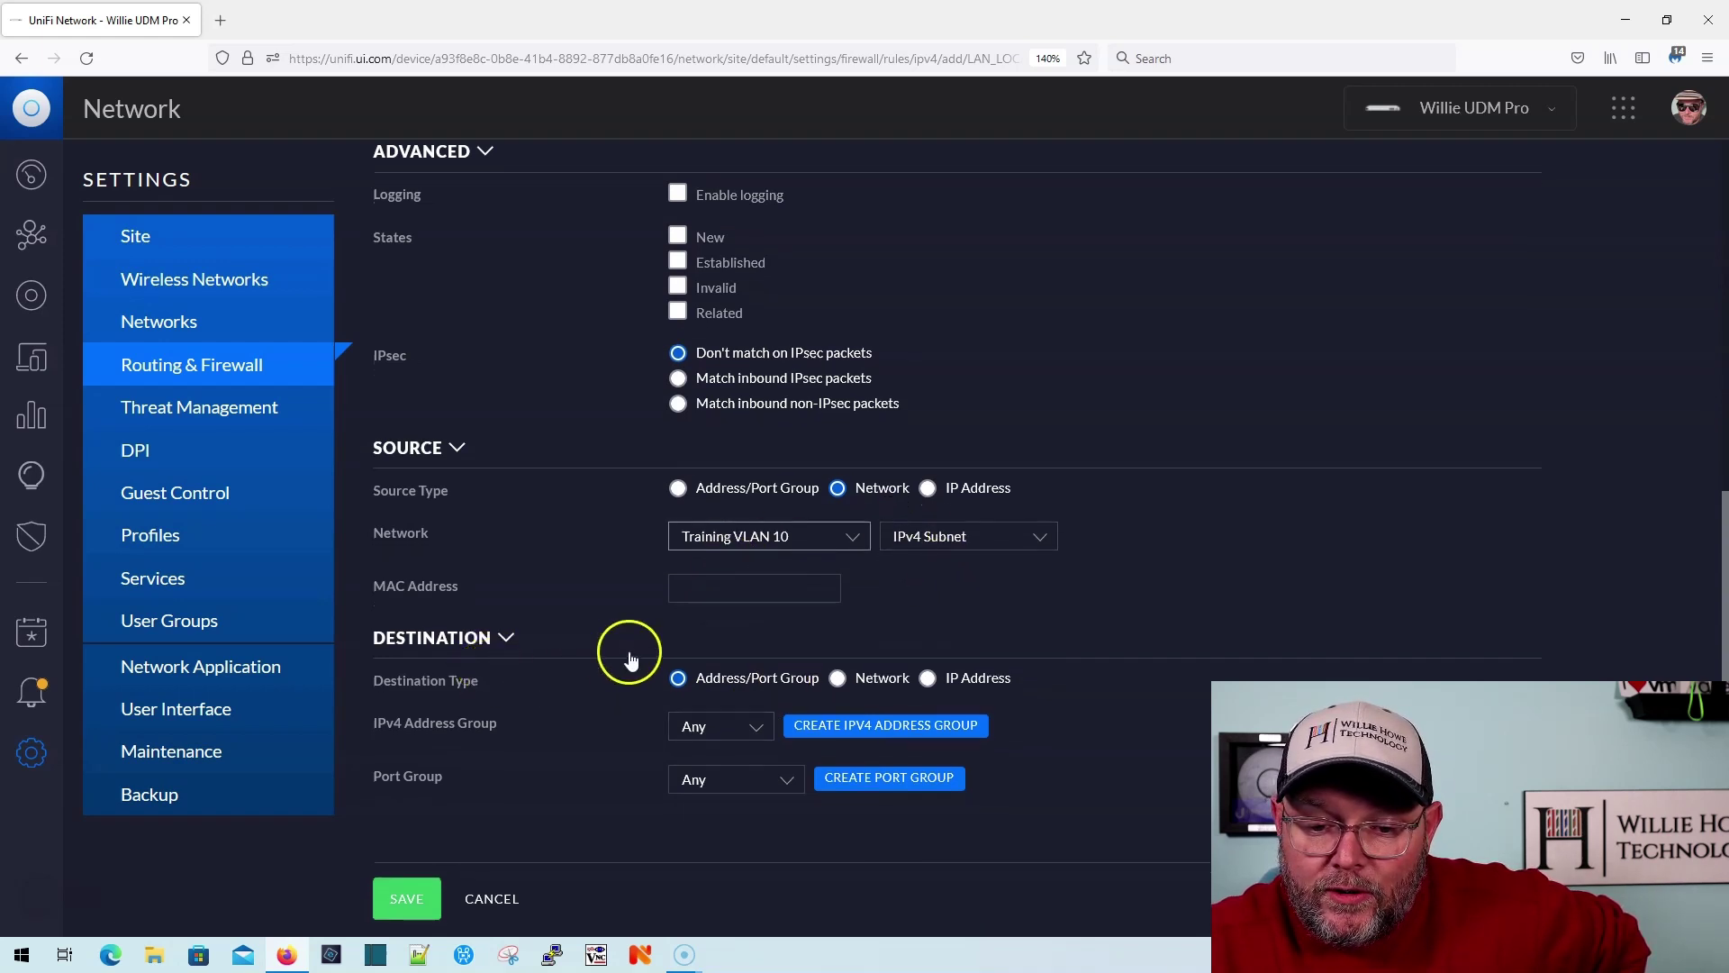
left_click(725, 727)
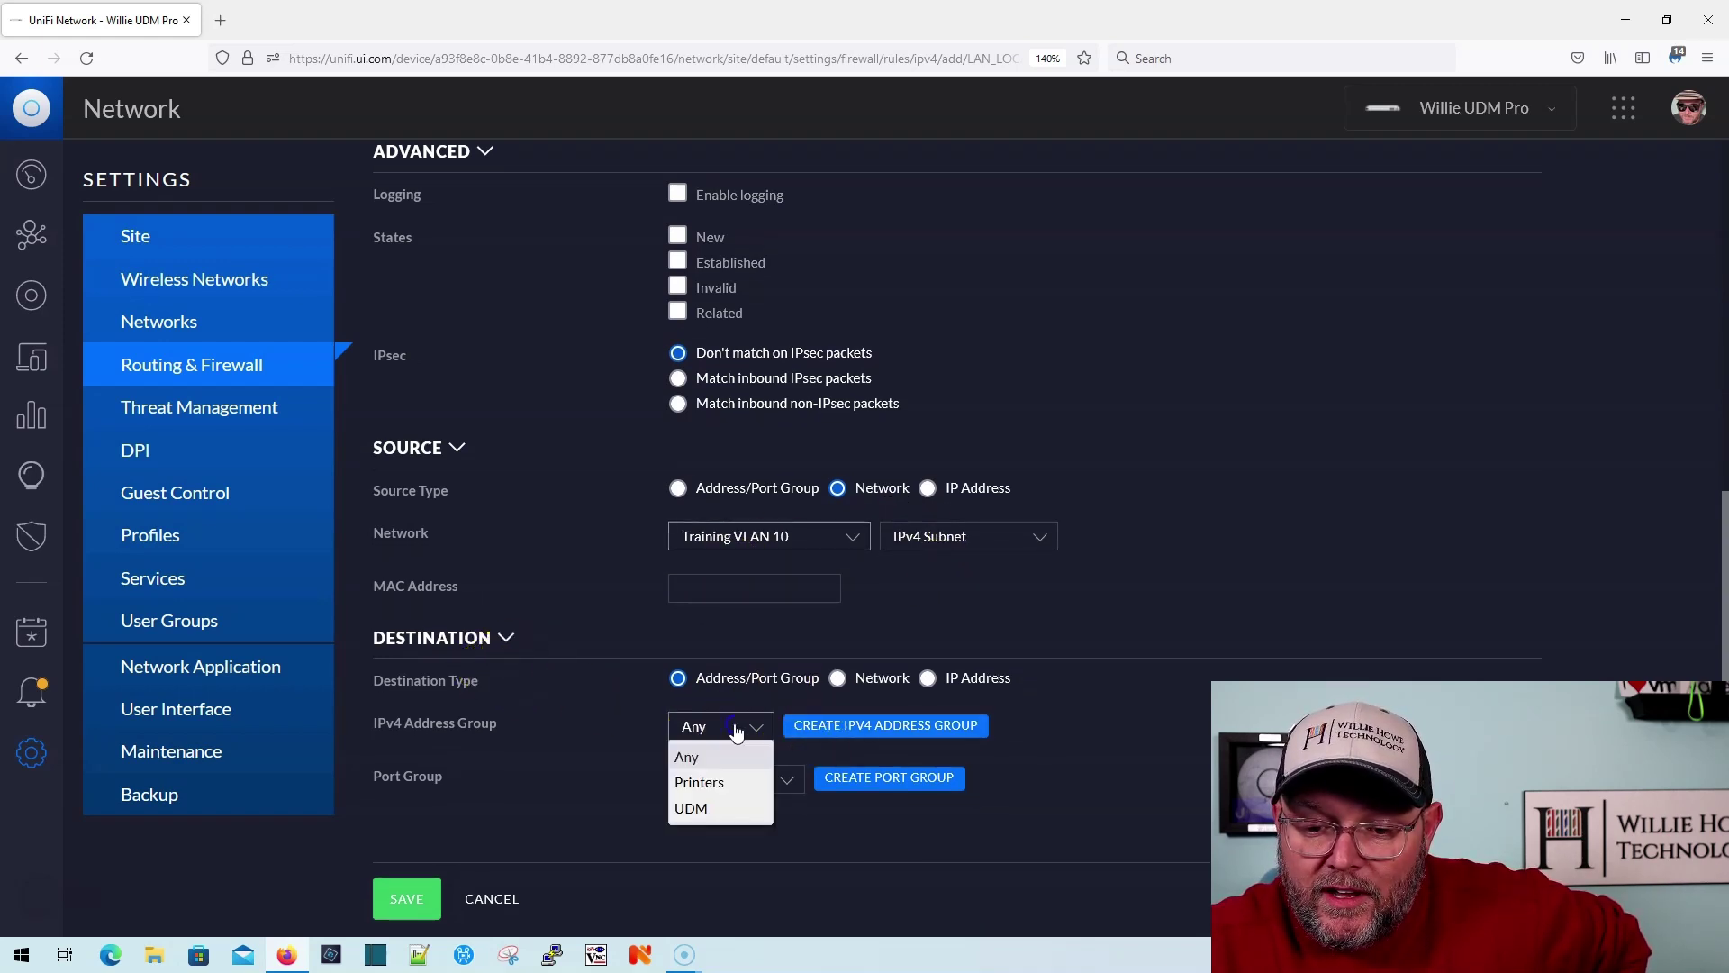
left_click(635, 720)
scroll(635, 720, "up", 5)
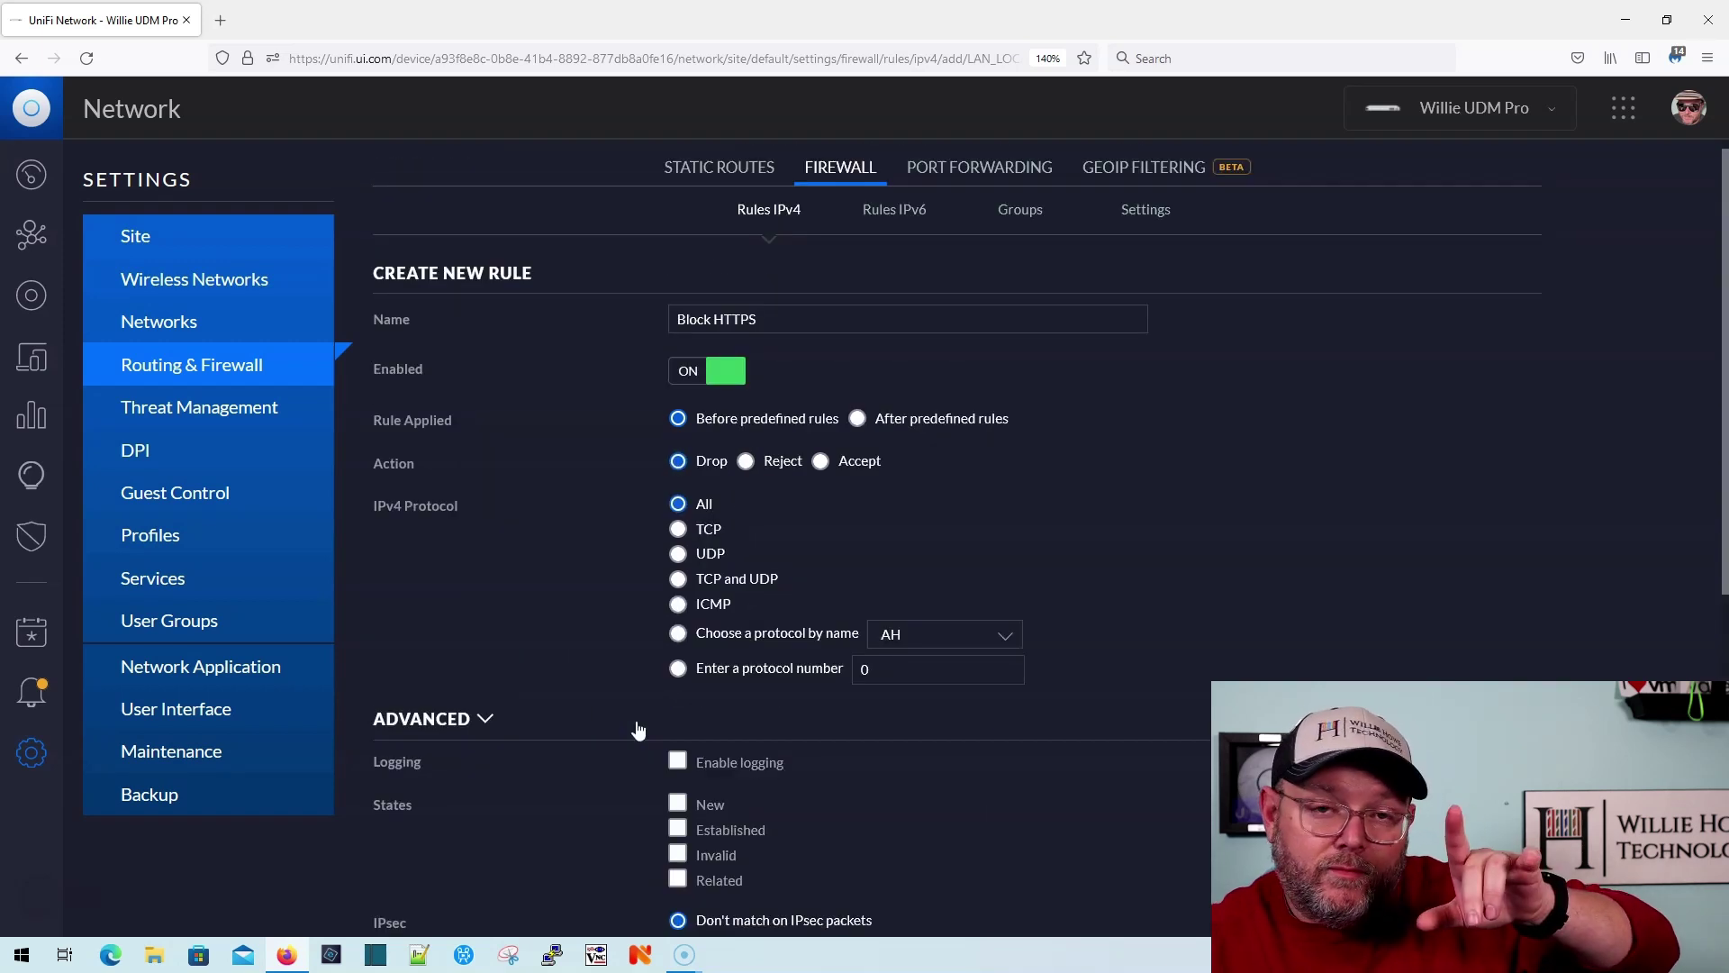
Step: In the firewall groups, check the UDM group's address 192.168.10.1 without saving changes
left_click(1024, 210)
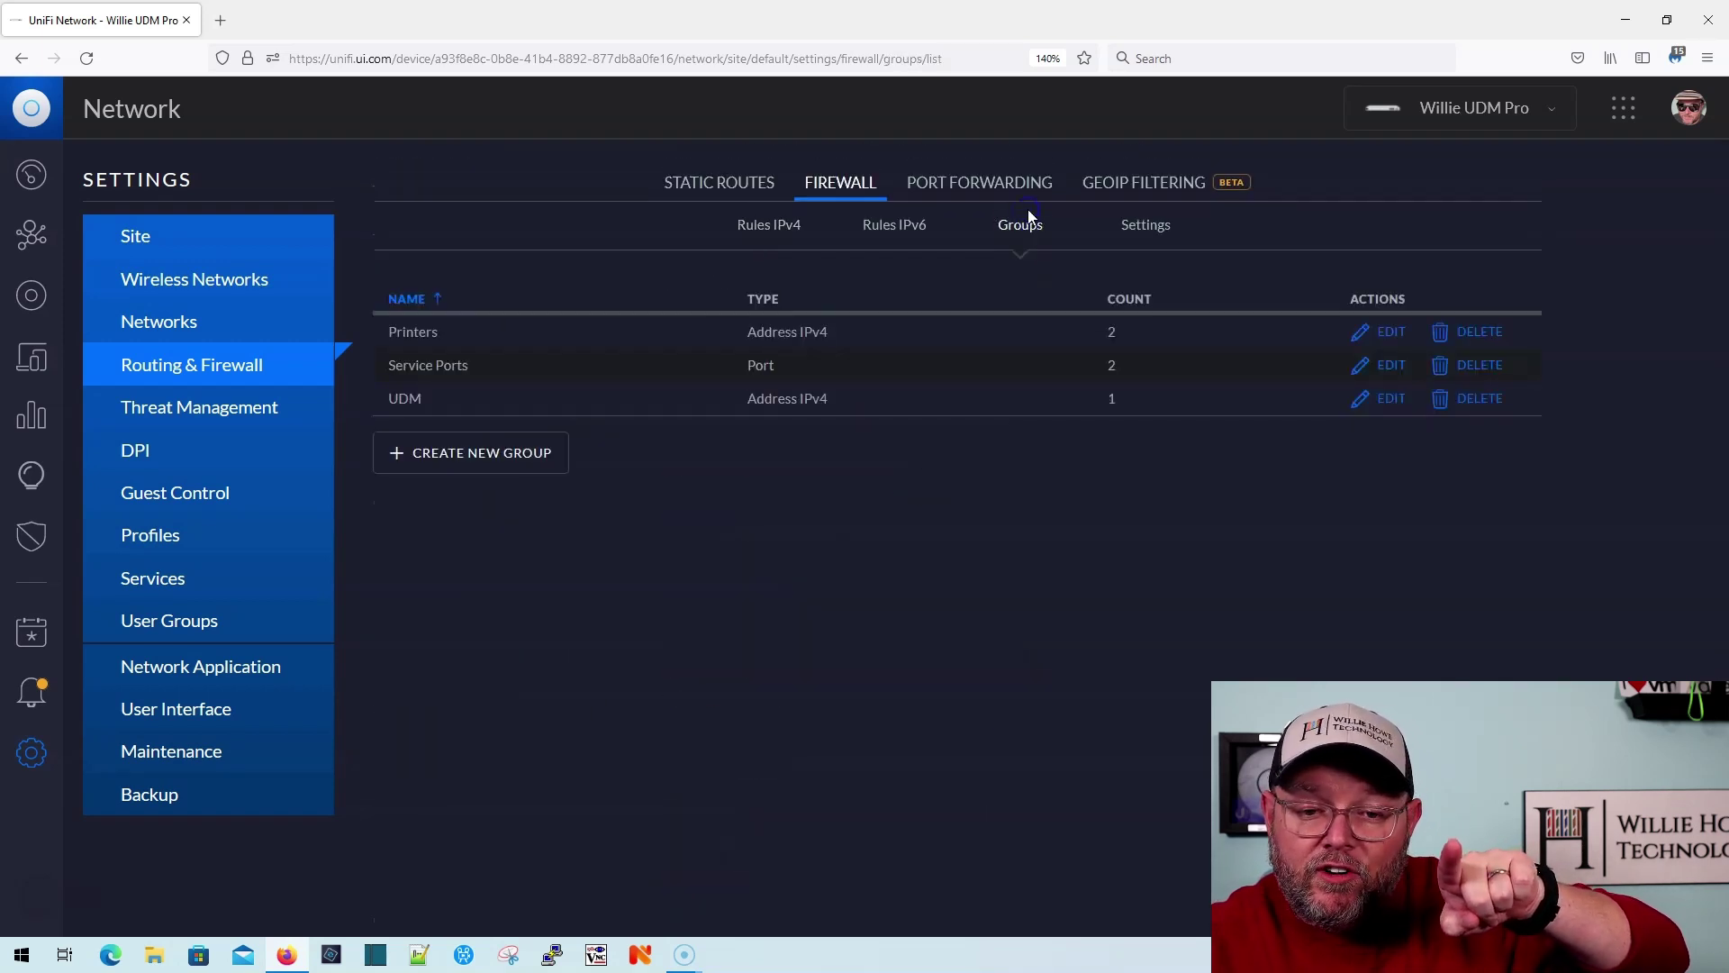
left_click(1392, 407)
left_click_drag(799, 432, 537, 432)
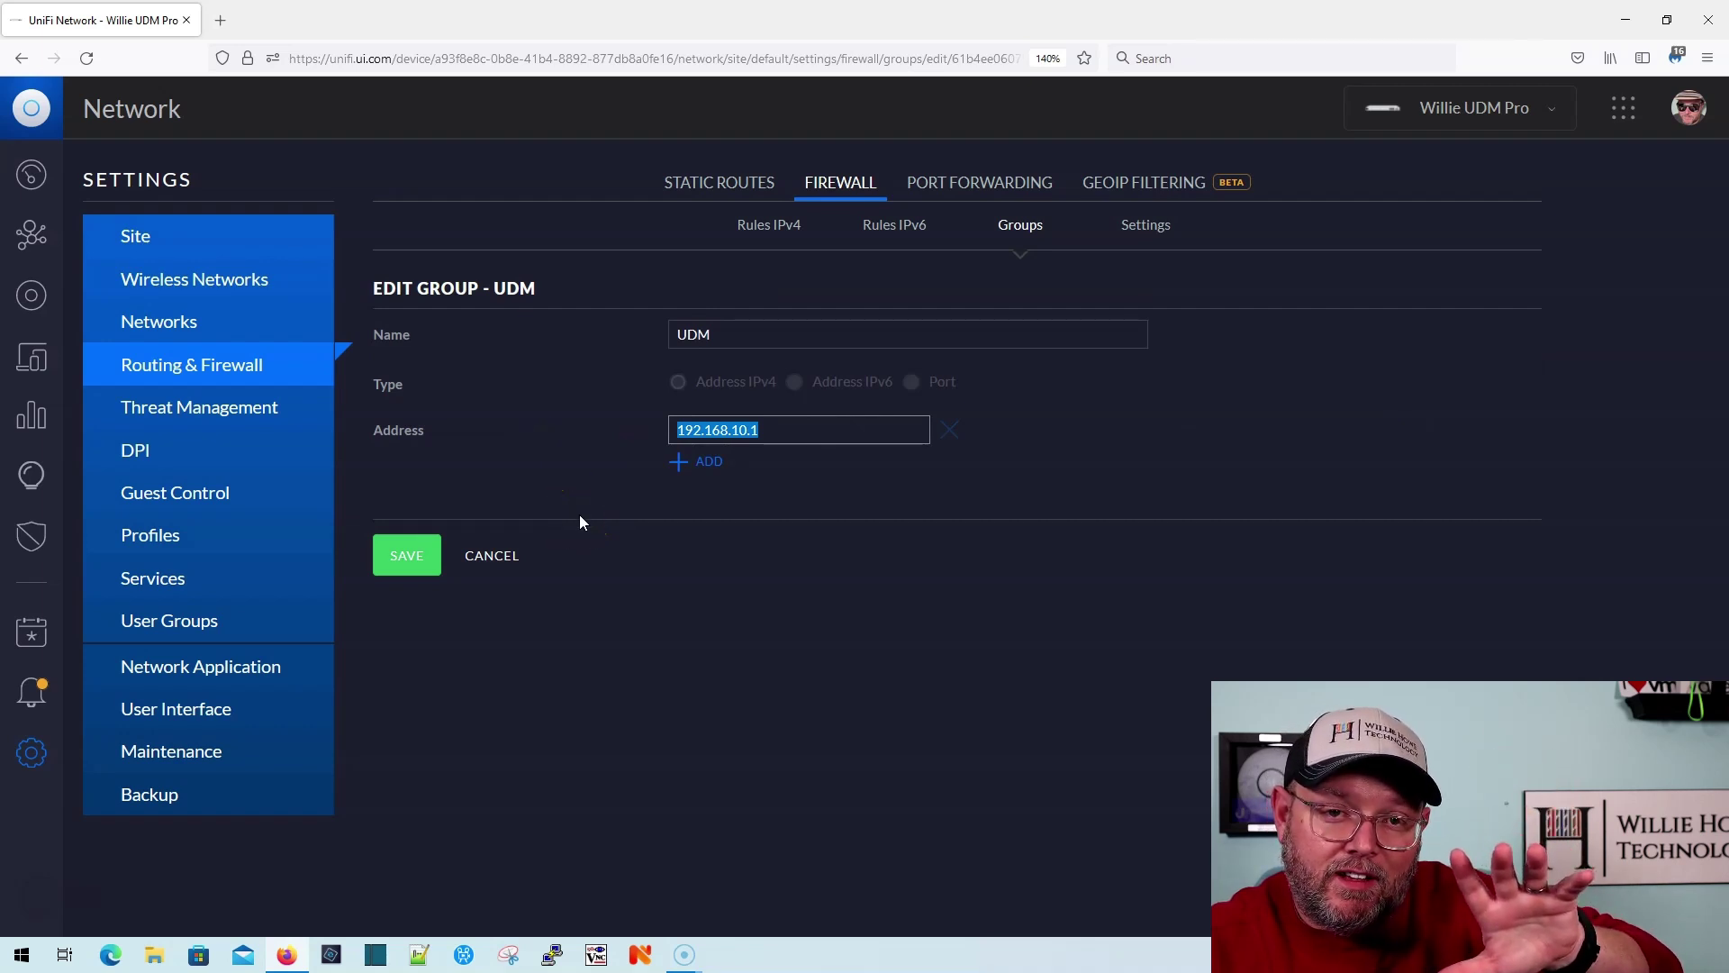
left_click(501, 558)
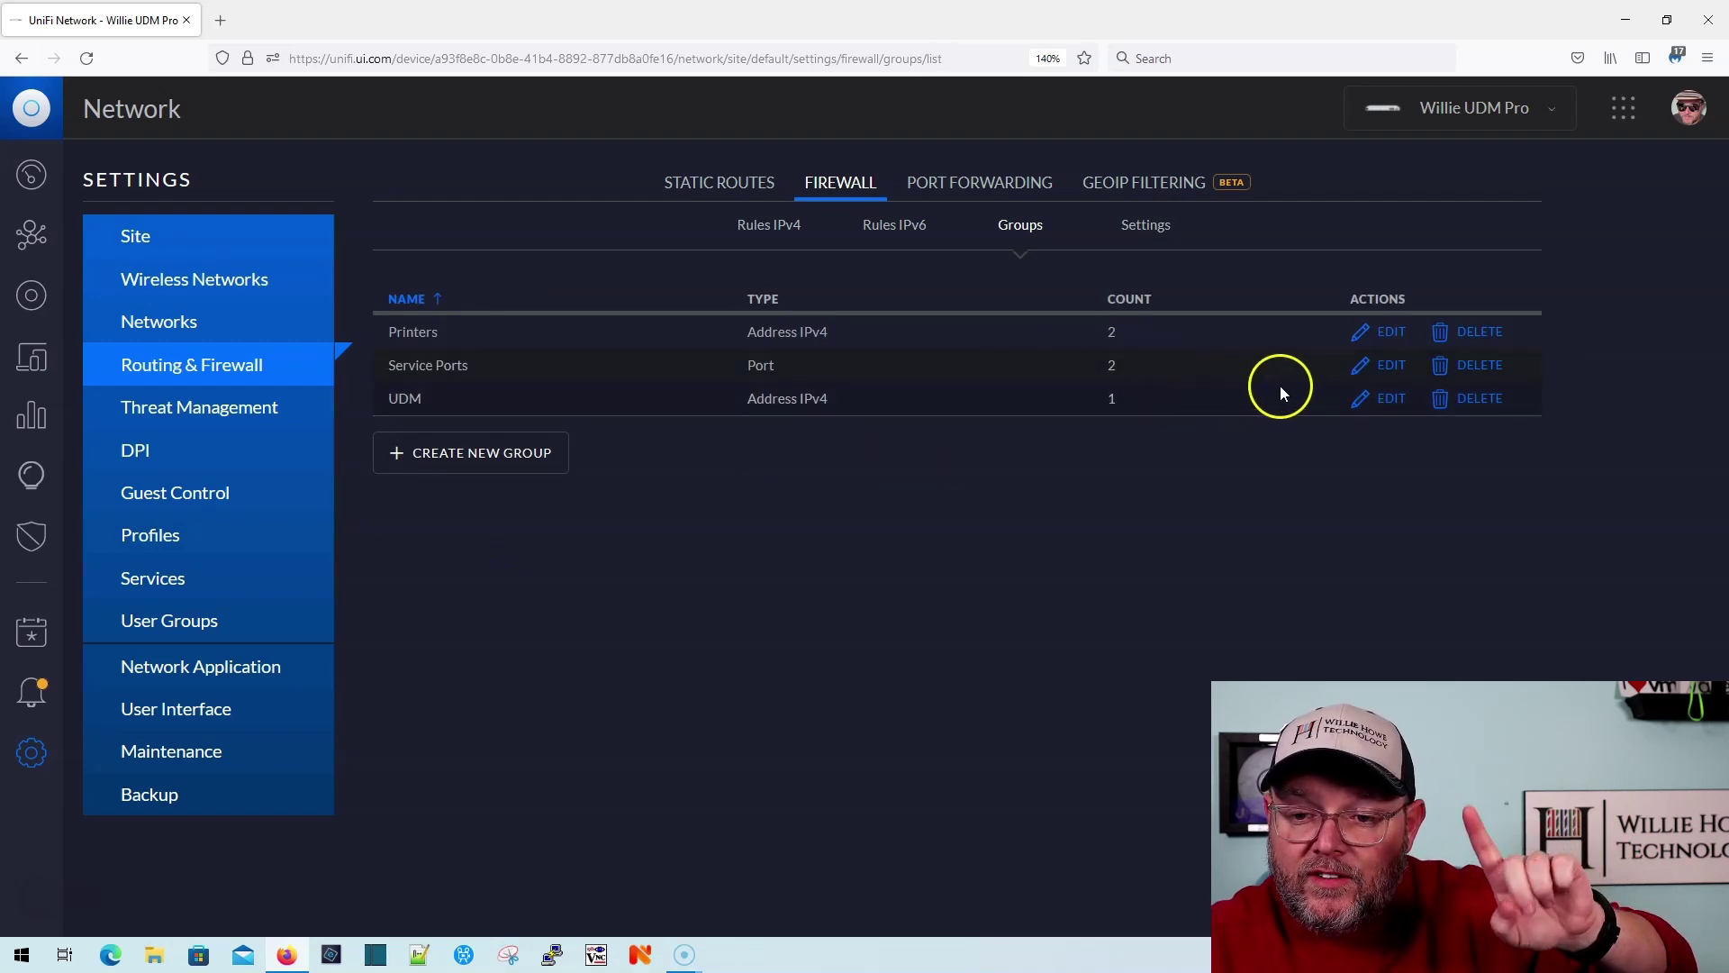
Step: Inspect the Service Ports group unchanged, then return to the IPv4 firewall rules
left_click(1367, 366)
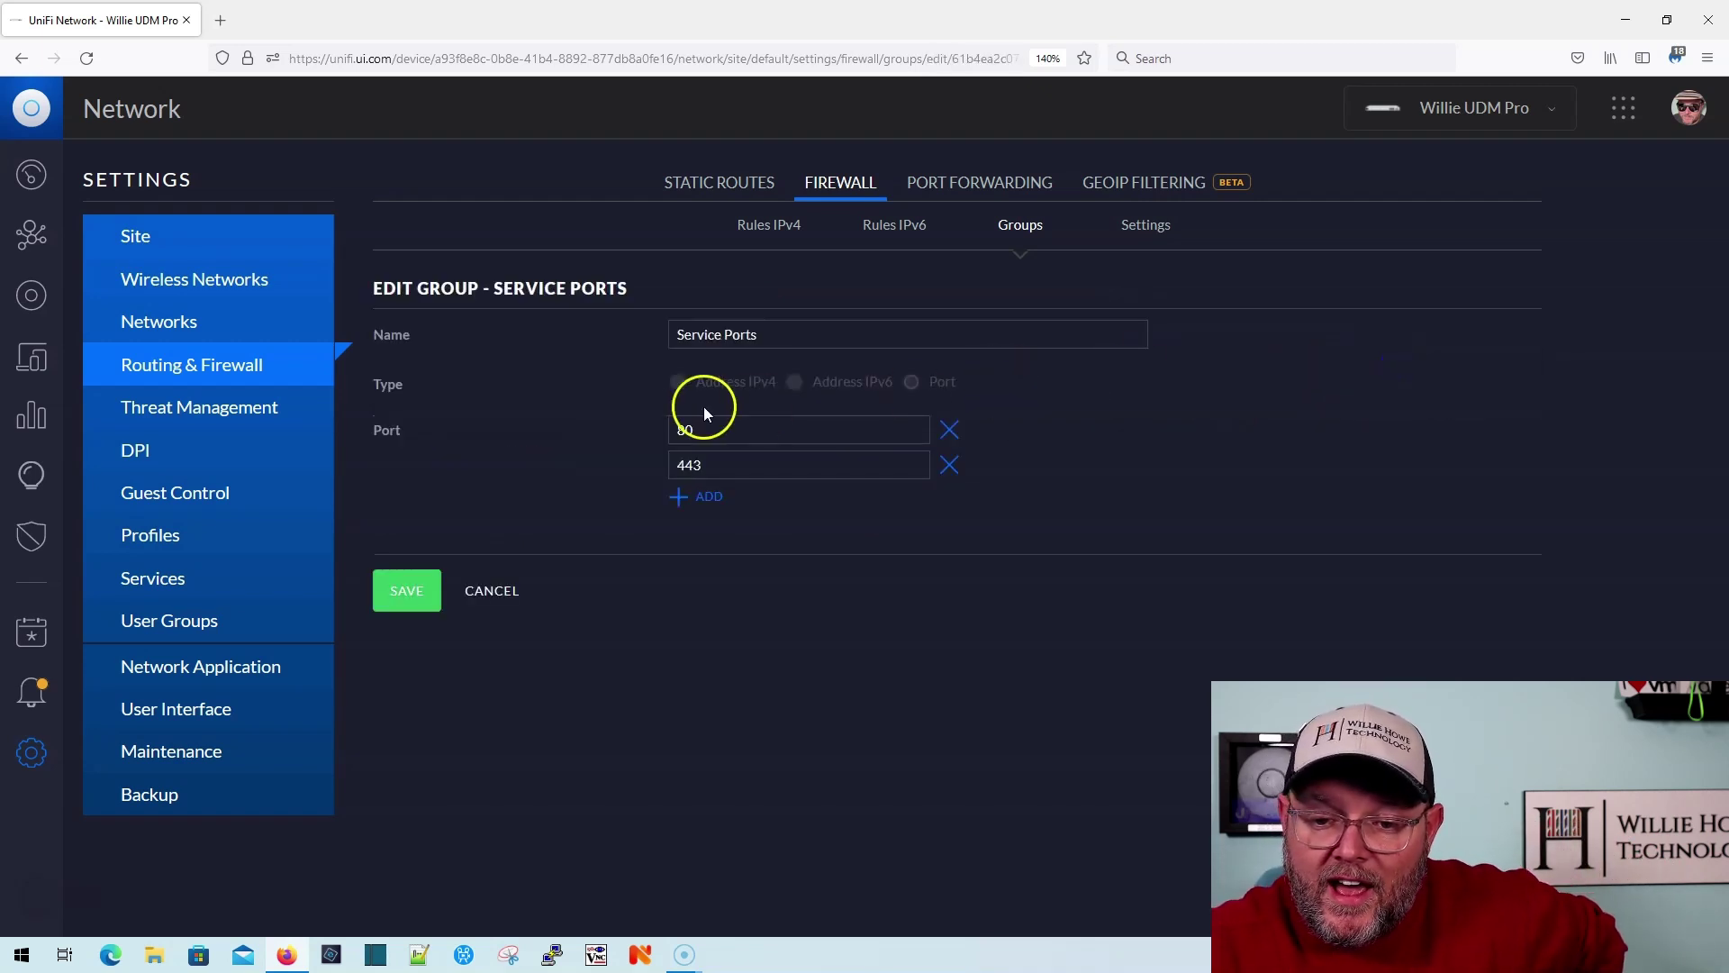
left_click(506, 594)
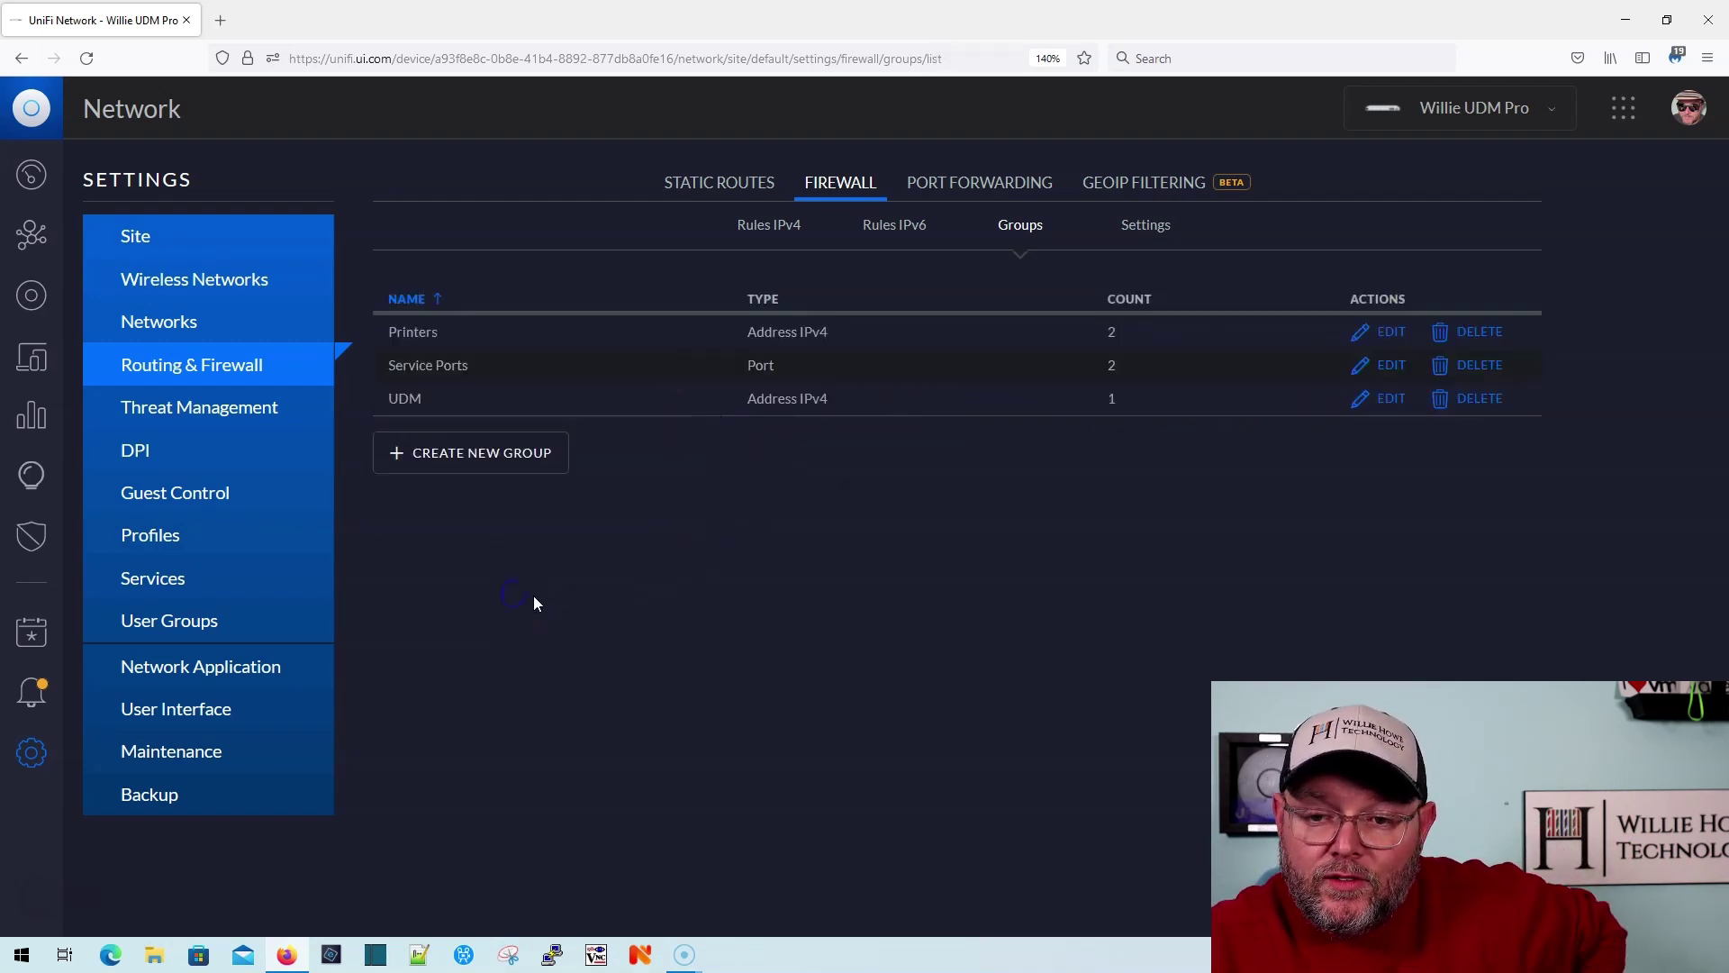
left_click(766, 221)
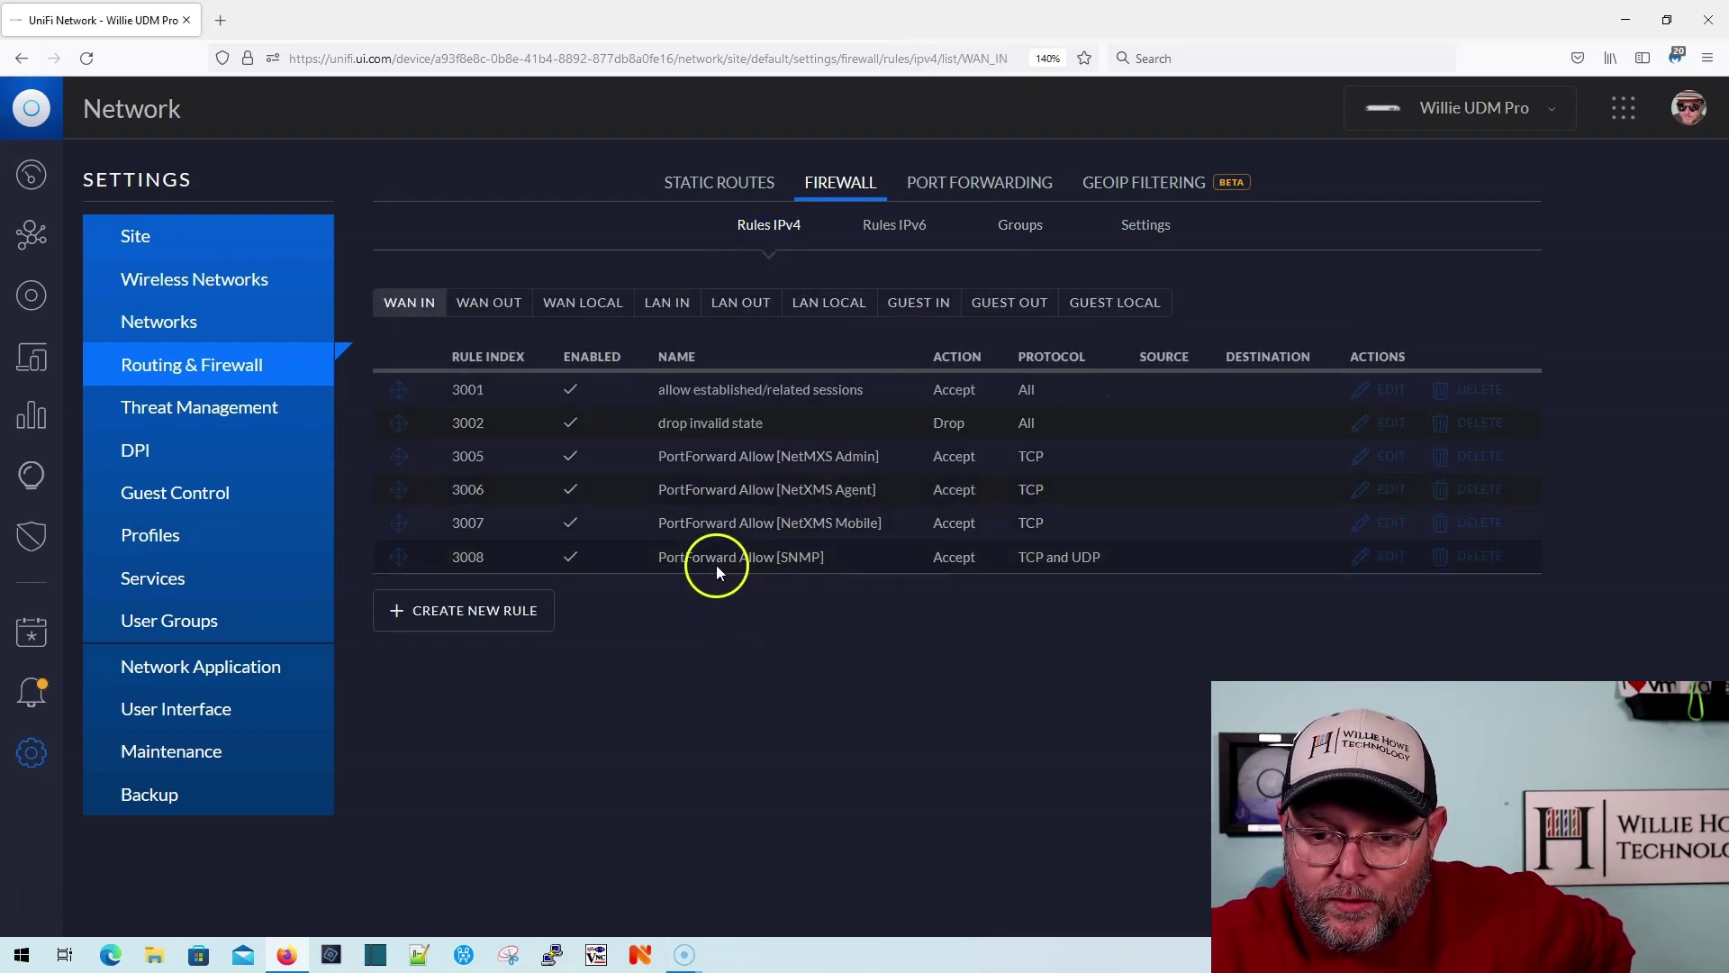
Step: Create a new LAN LOCAL rule named 'Block HTTPS - VLAN10'
left_click(828, 303)
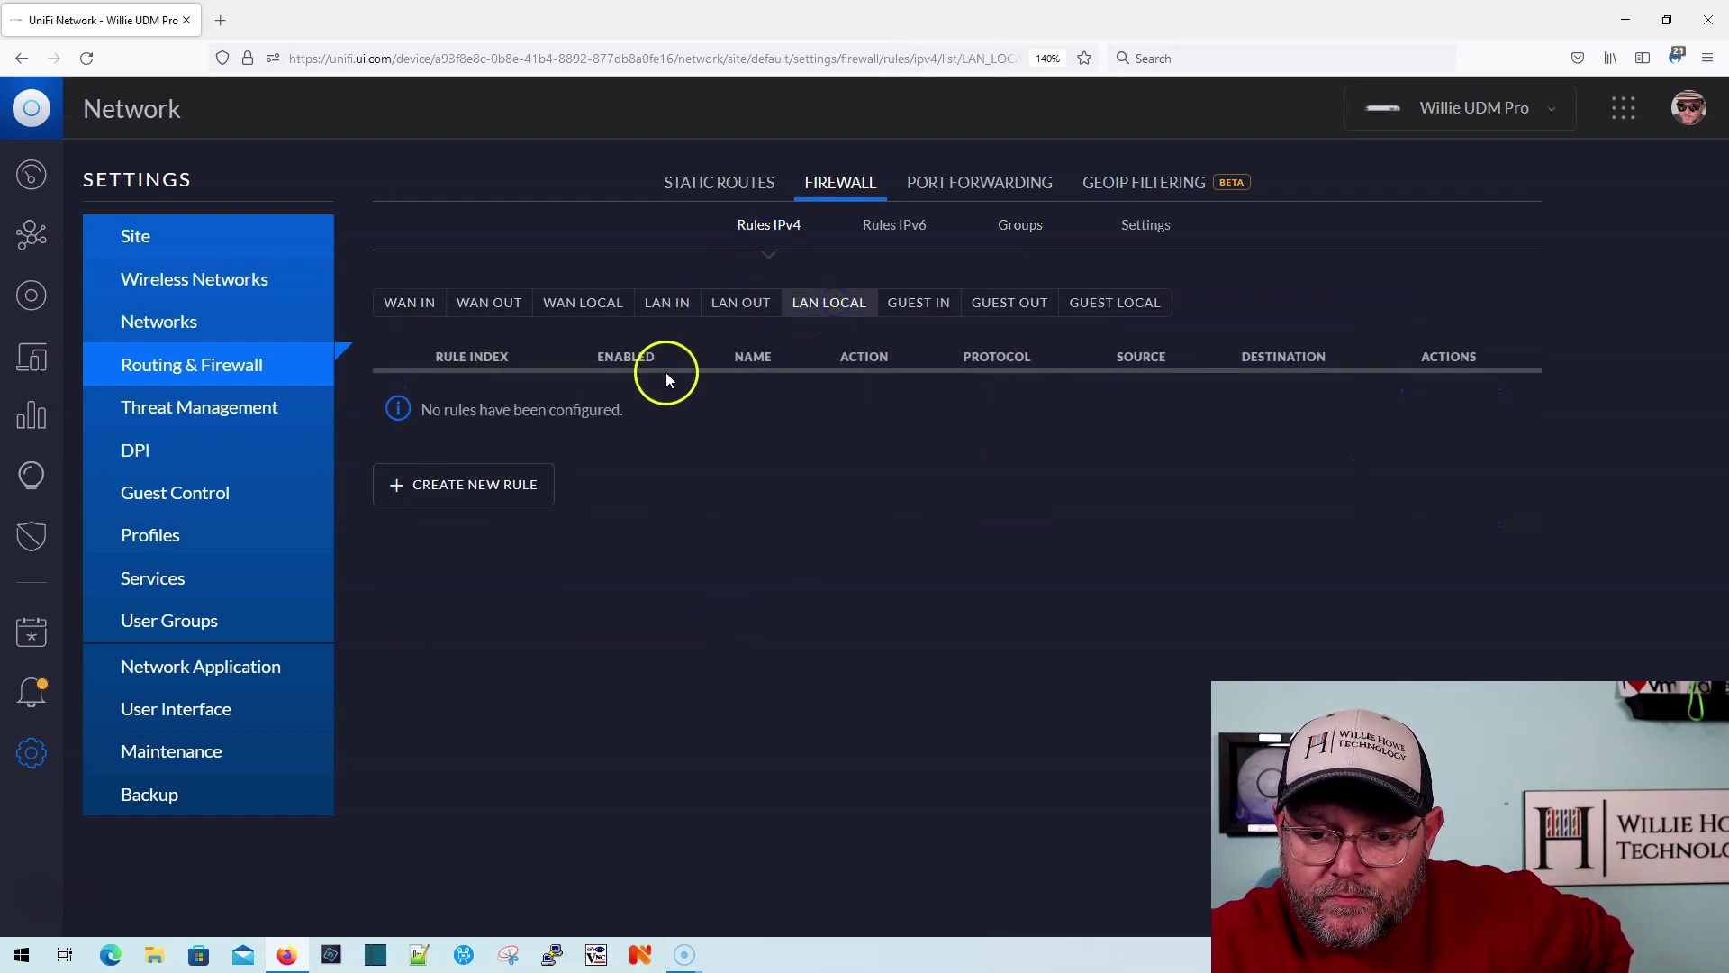
left_click(480, 494)
left_click(829, 326)
type("Bl")
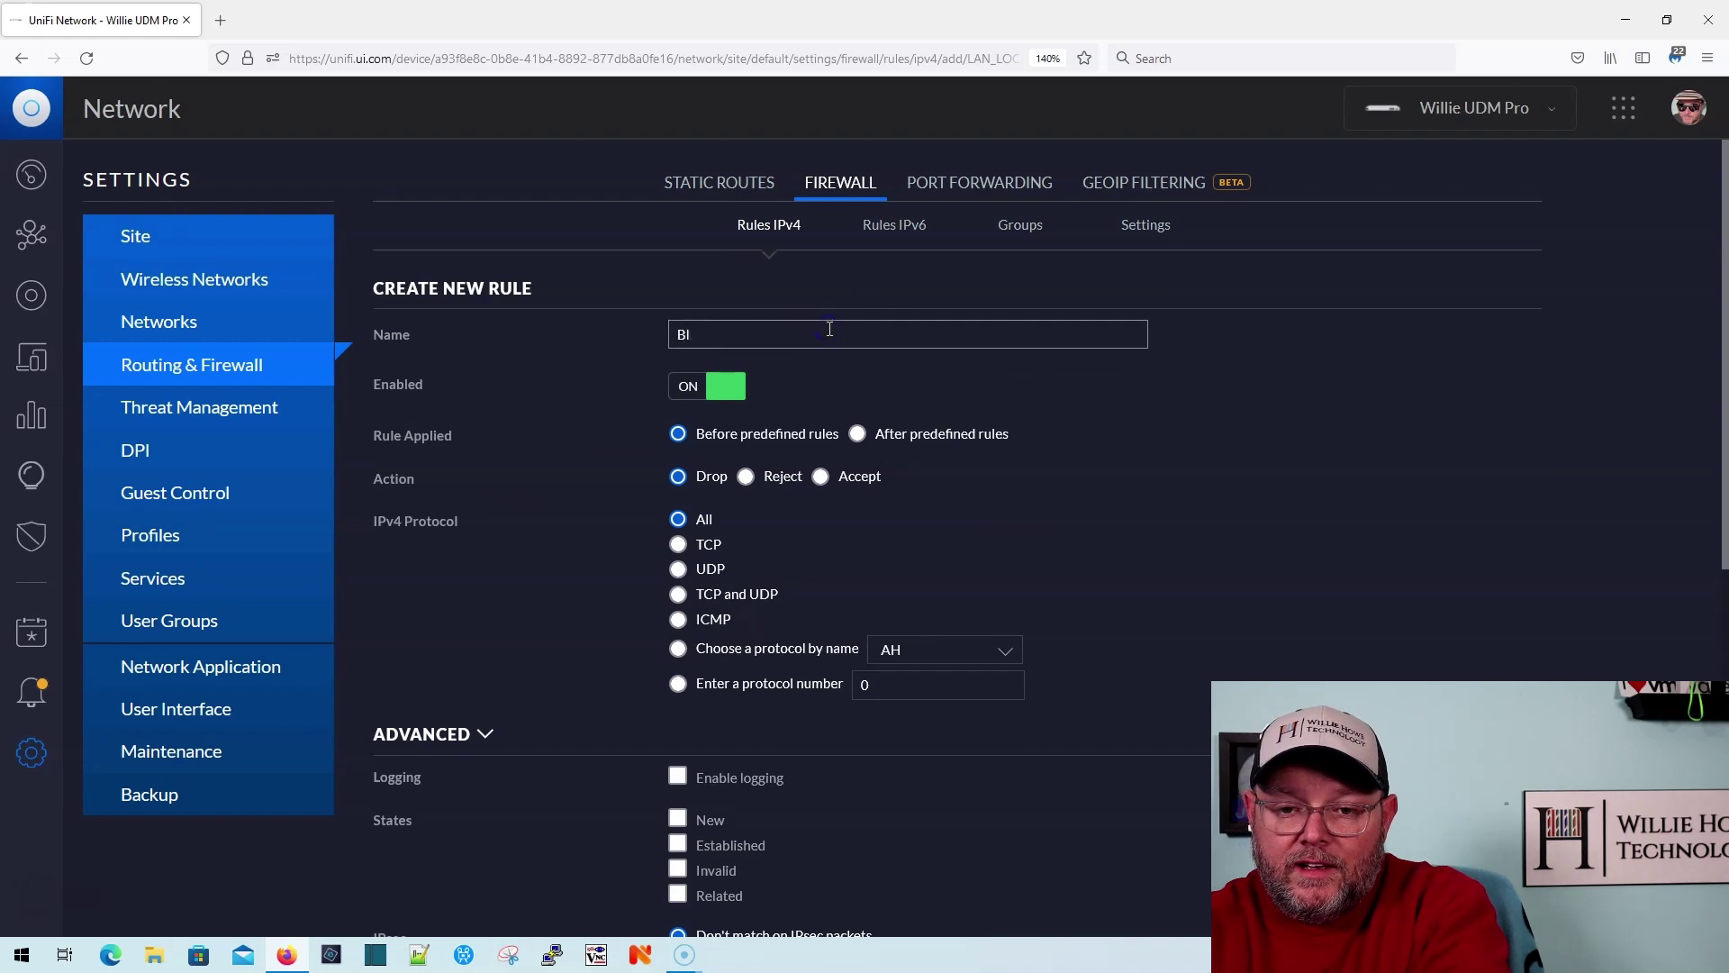
type("ock HTTPS - V")
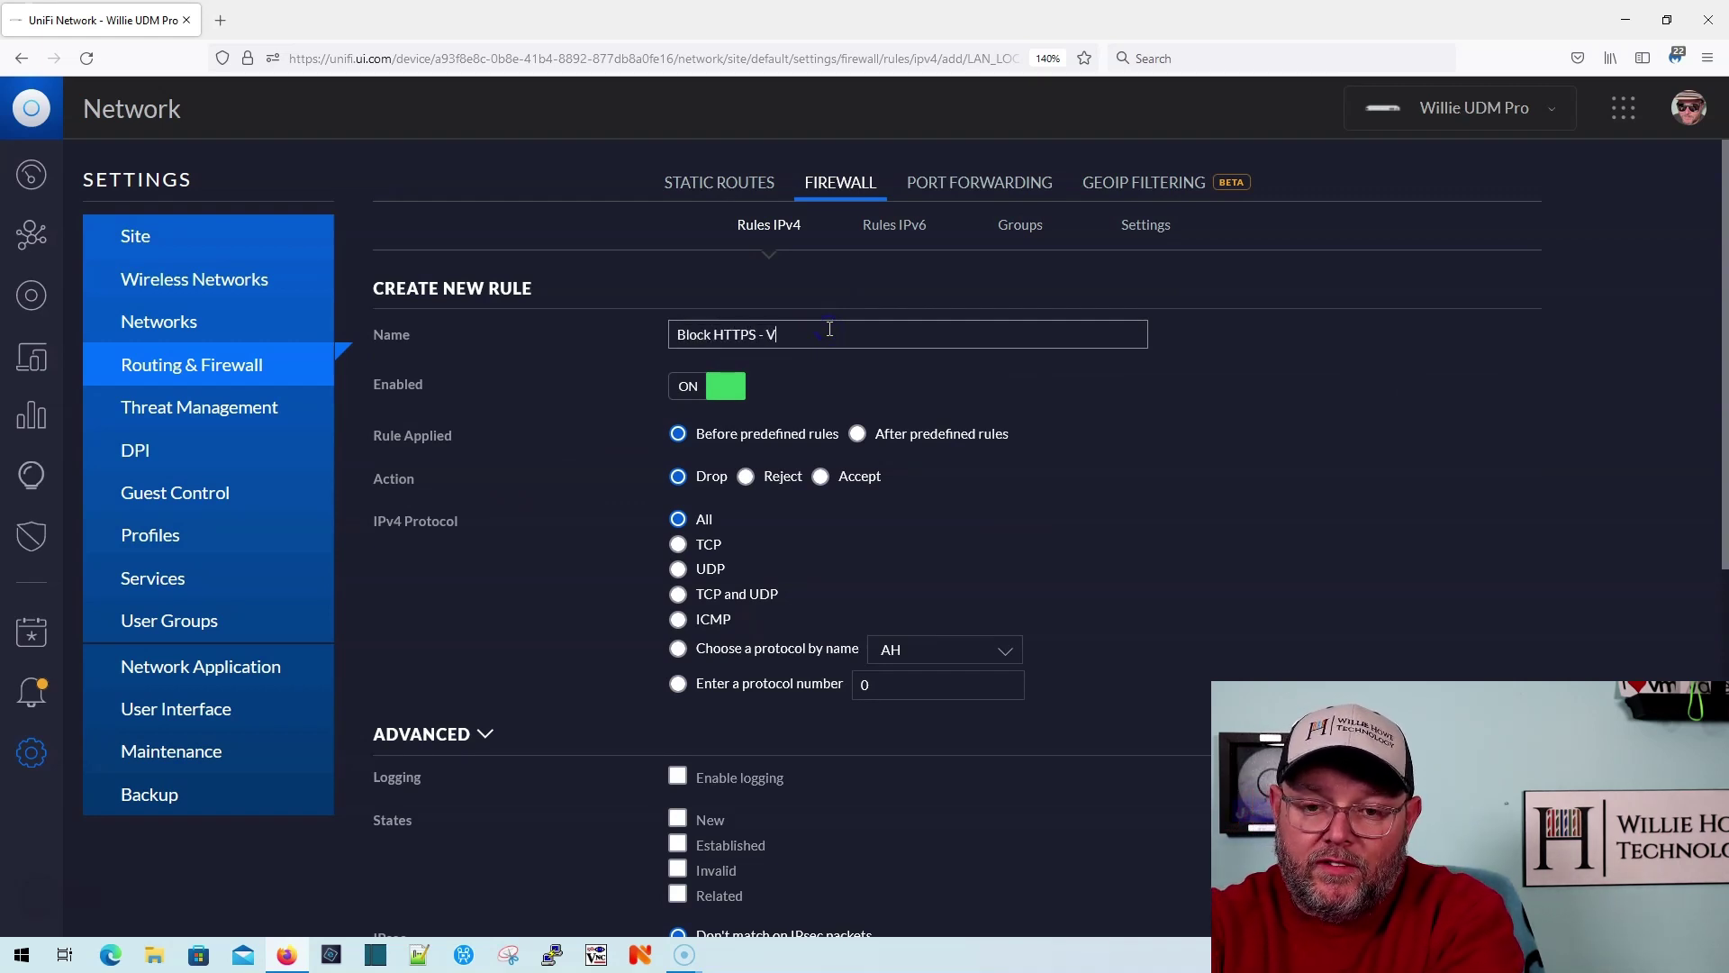
type("LAN10")
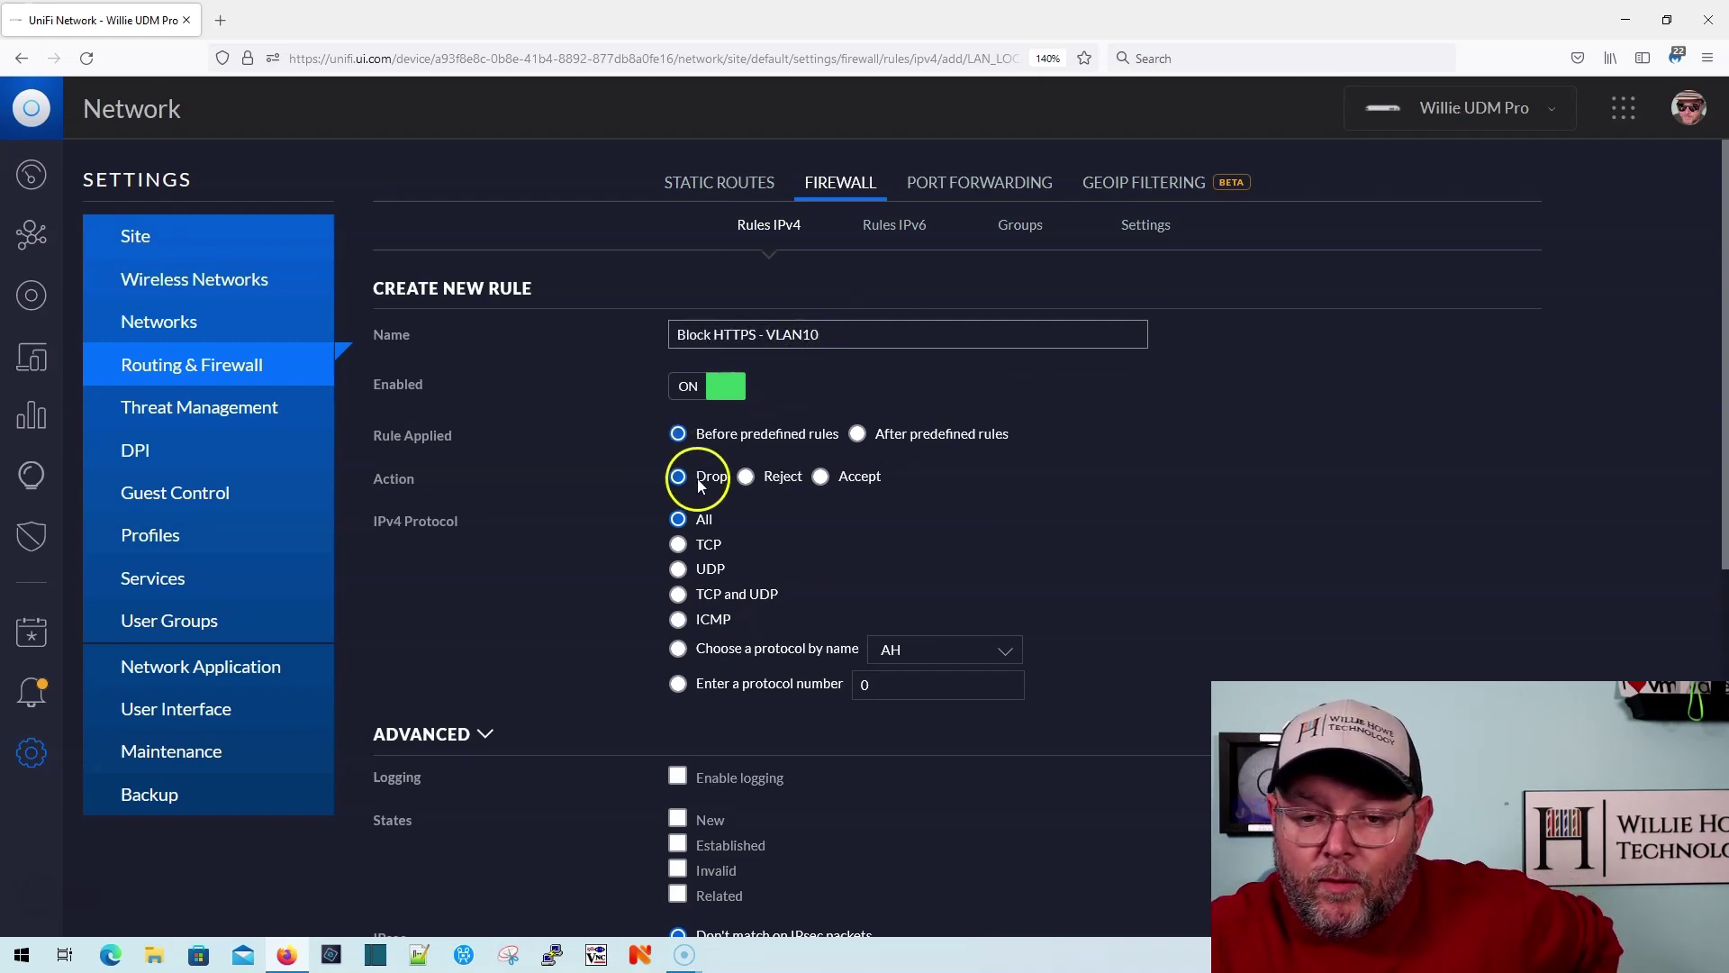
Step: Set source network Training VLAN 10, destination group UDM, and port group Service Ports
scroll(660, 412, "down", 2)
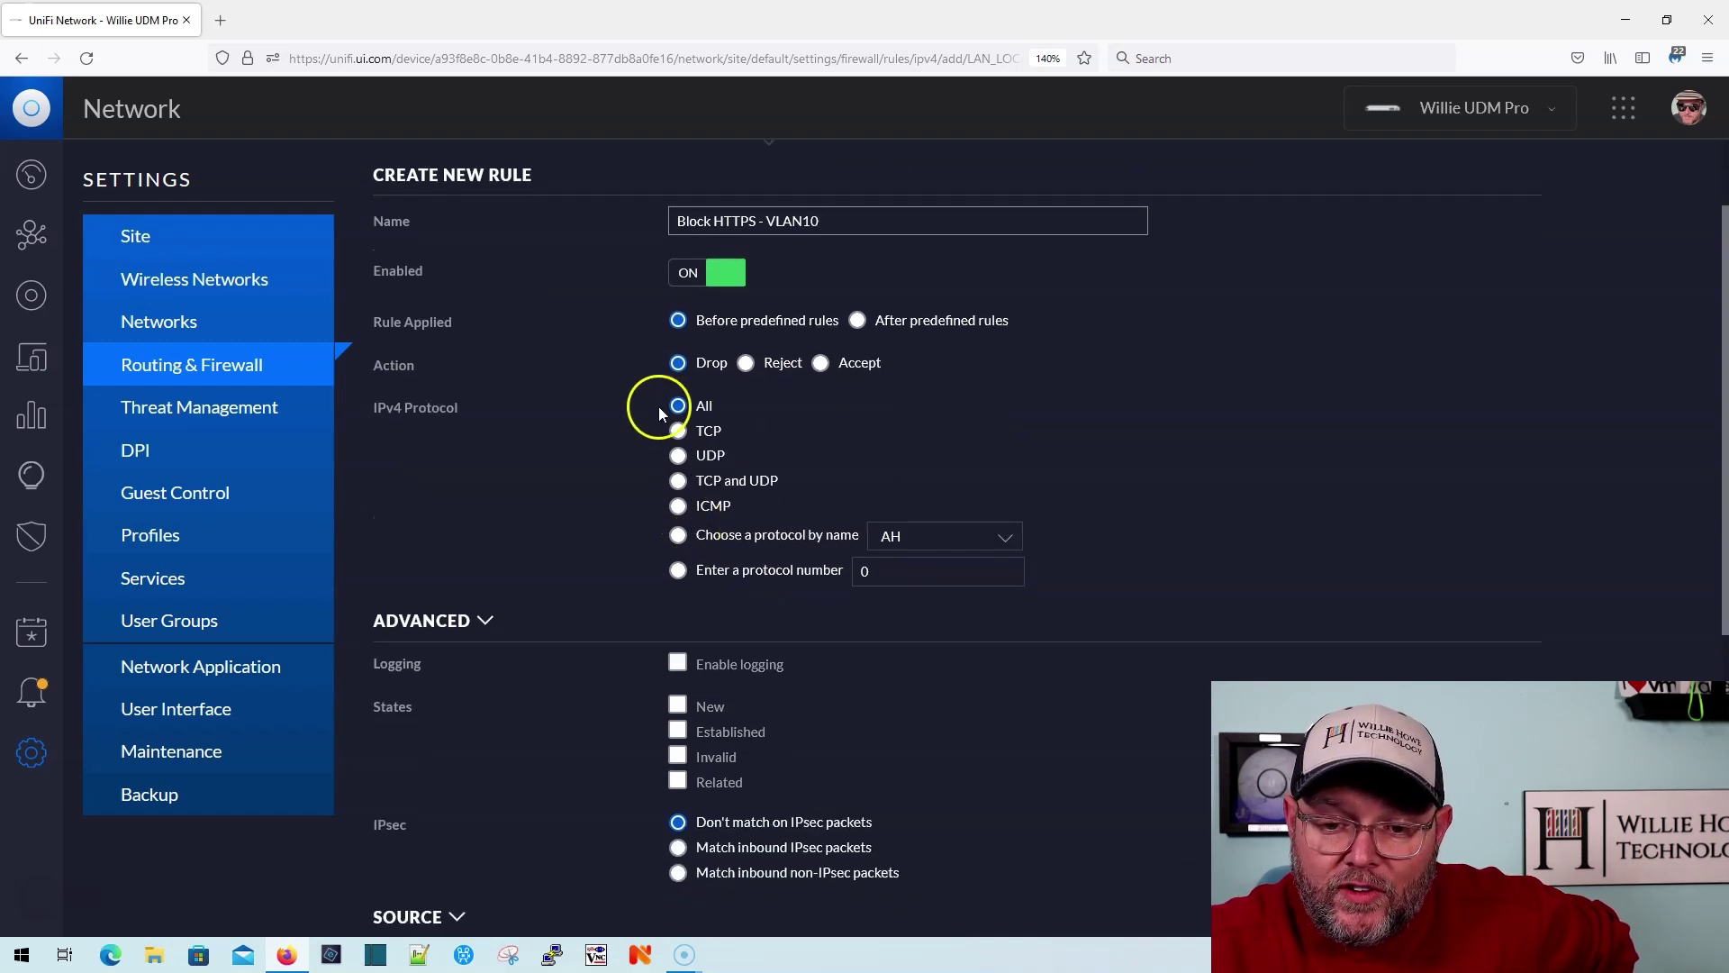
scroll(616, 563, "down", 5)
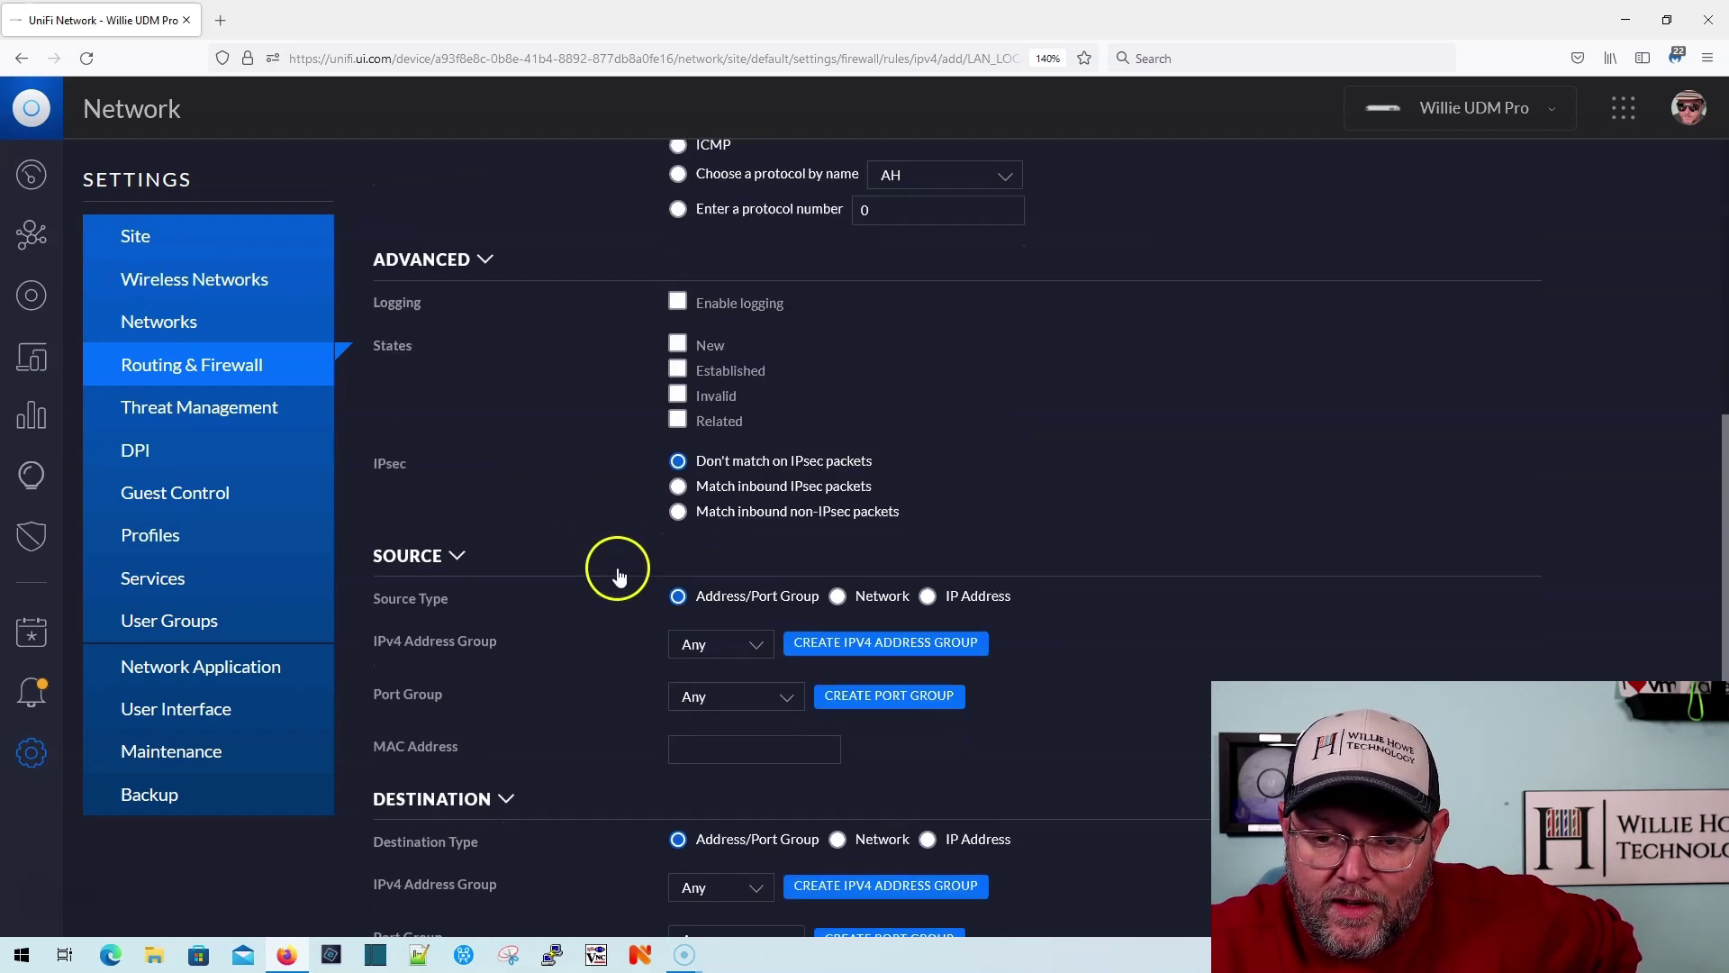
left_click(837, 435)
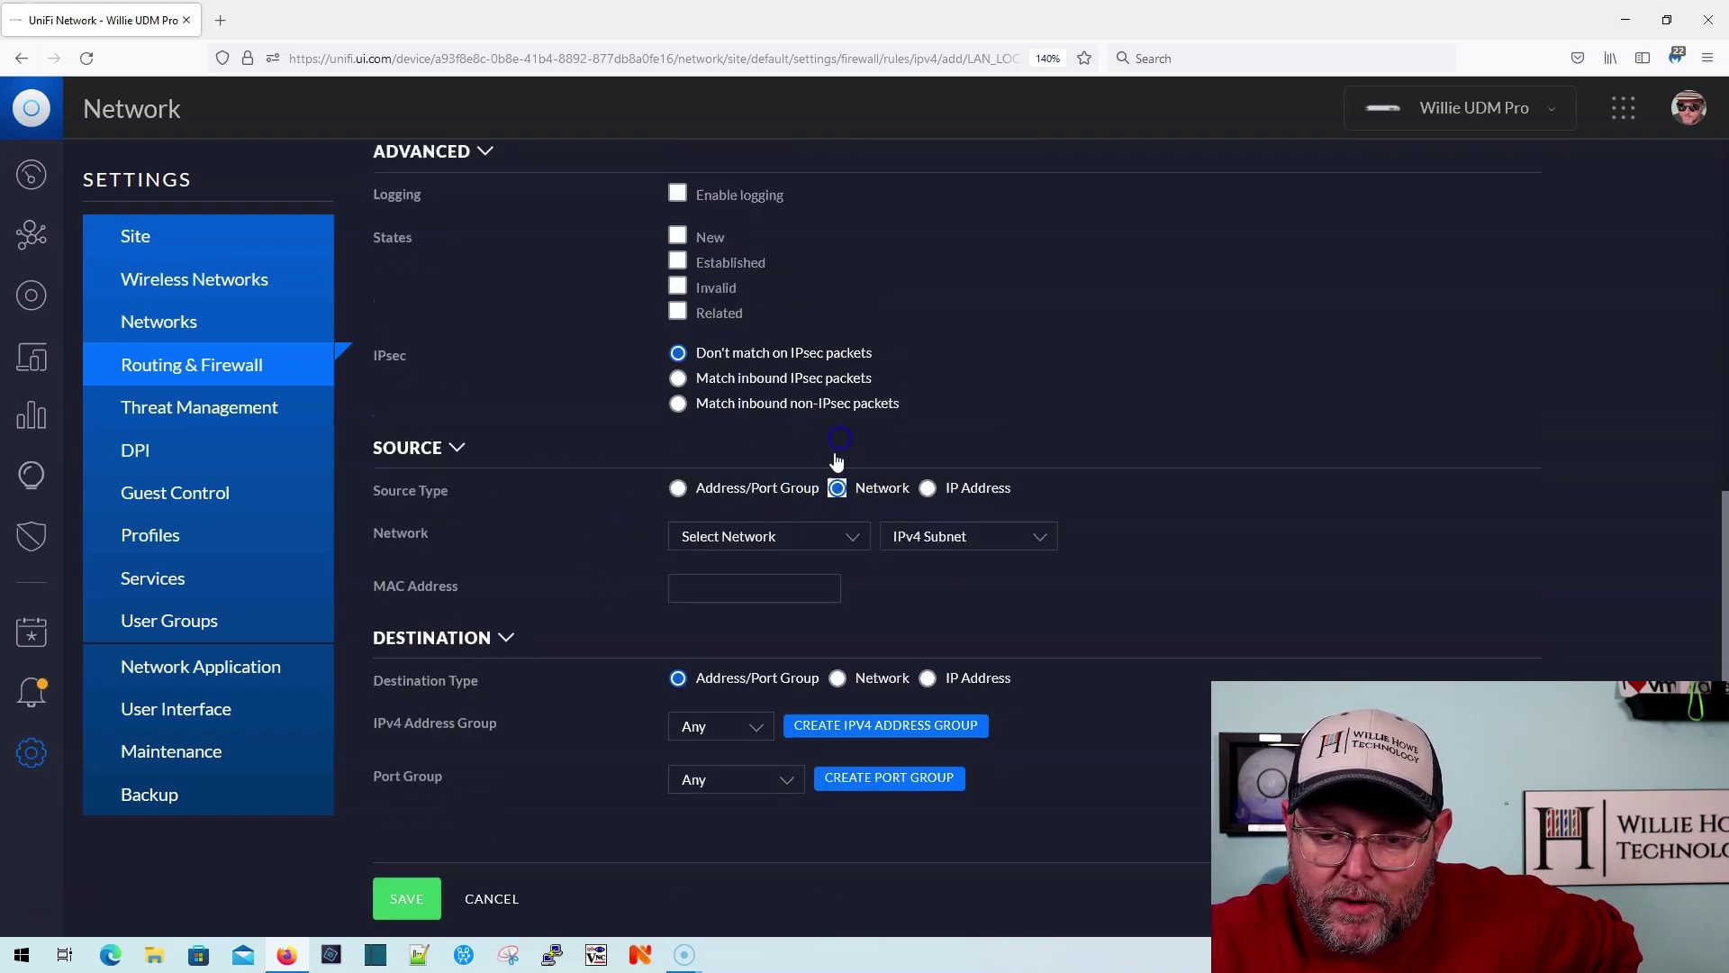
left_click(733, 537)
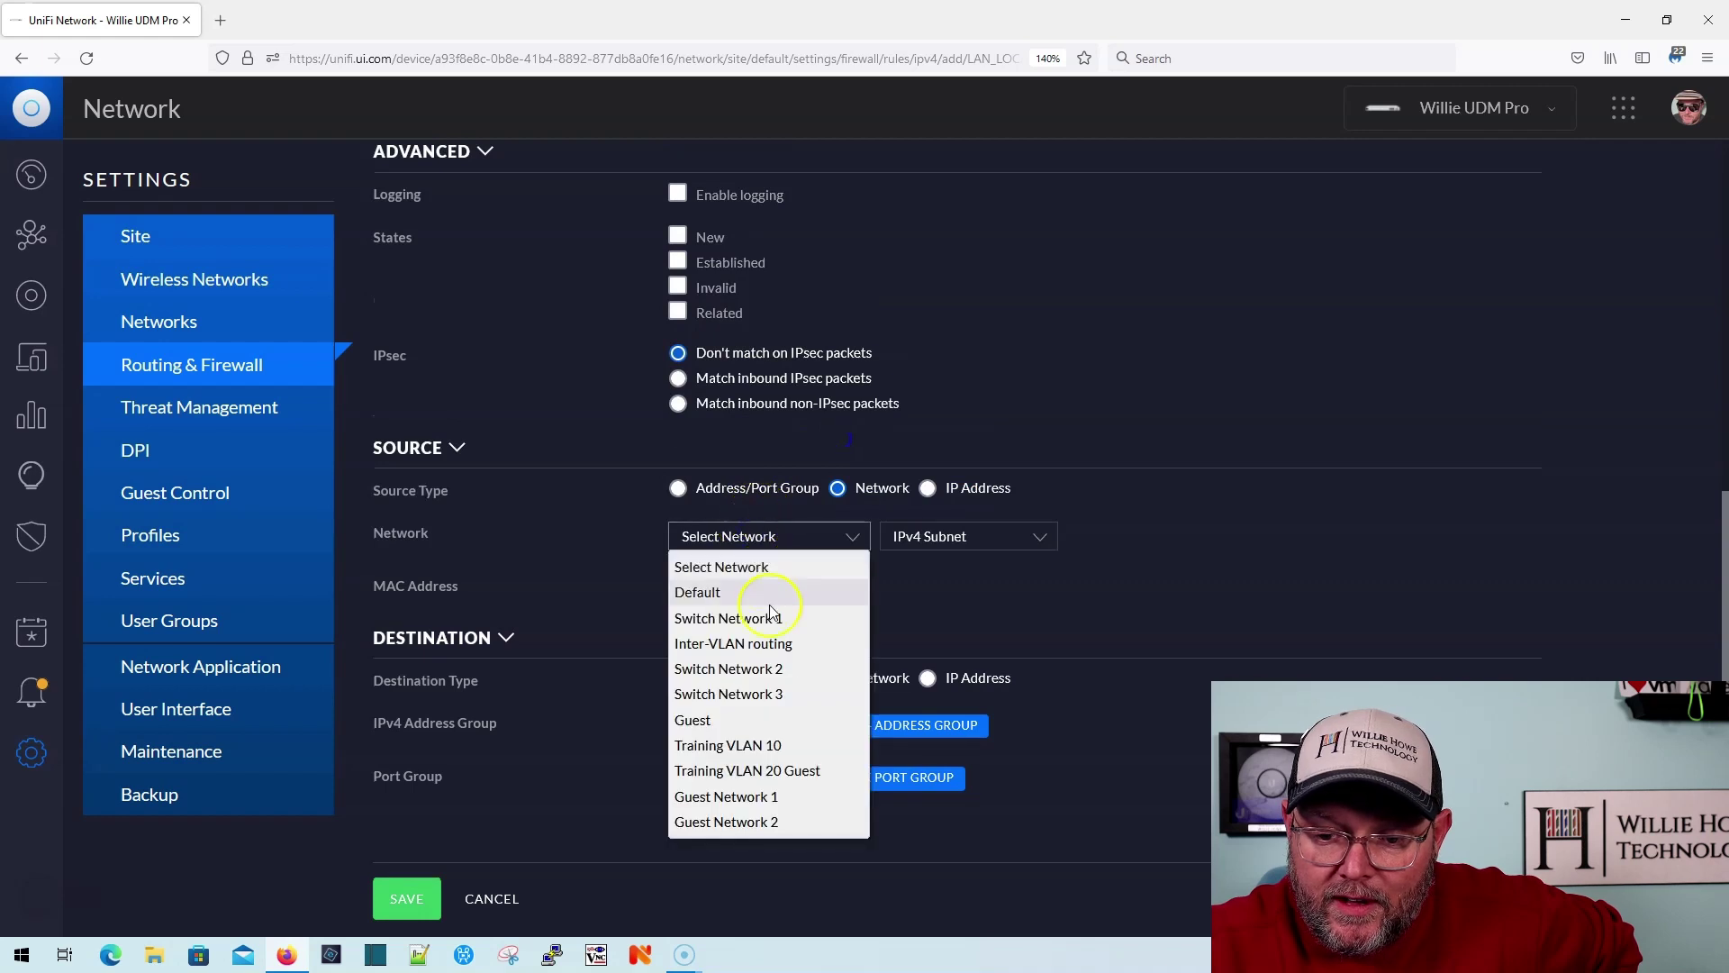
left_click(750, 746)
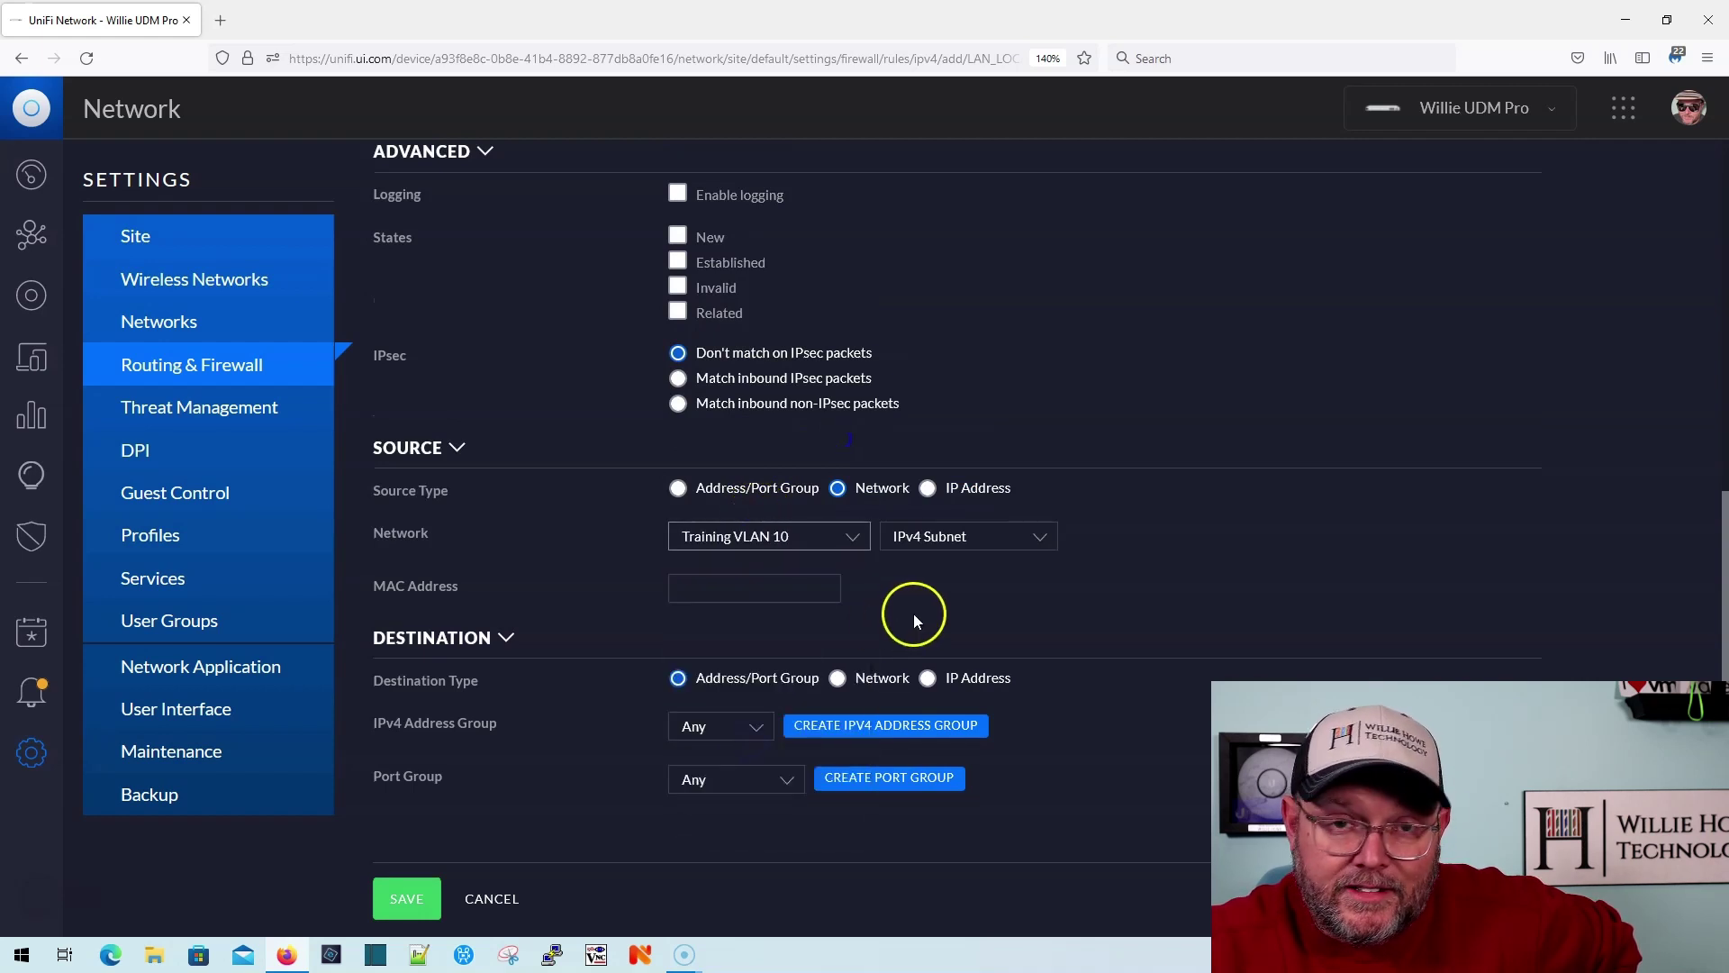
left_click(743, 726)
left_click(704, 810)
left_click(725, 779)
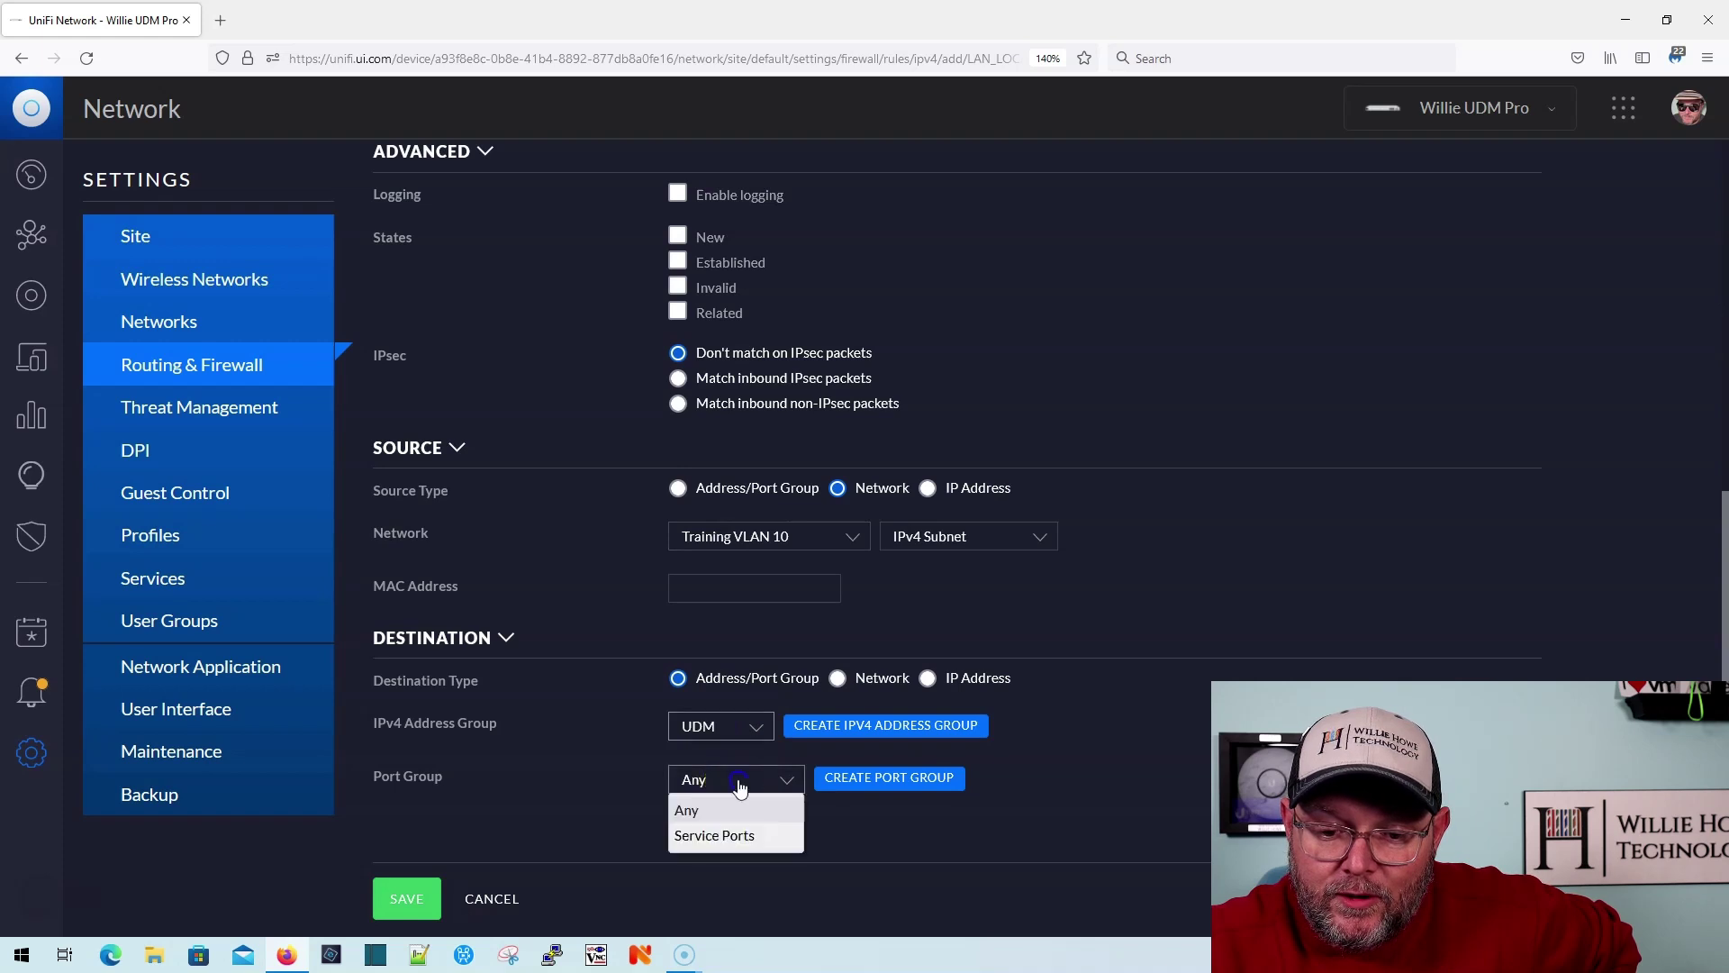
left_click(708, 830)
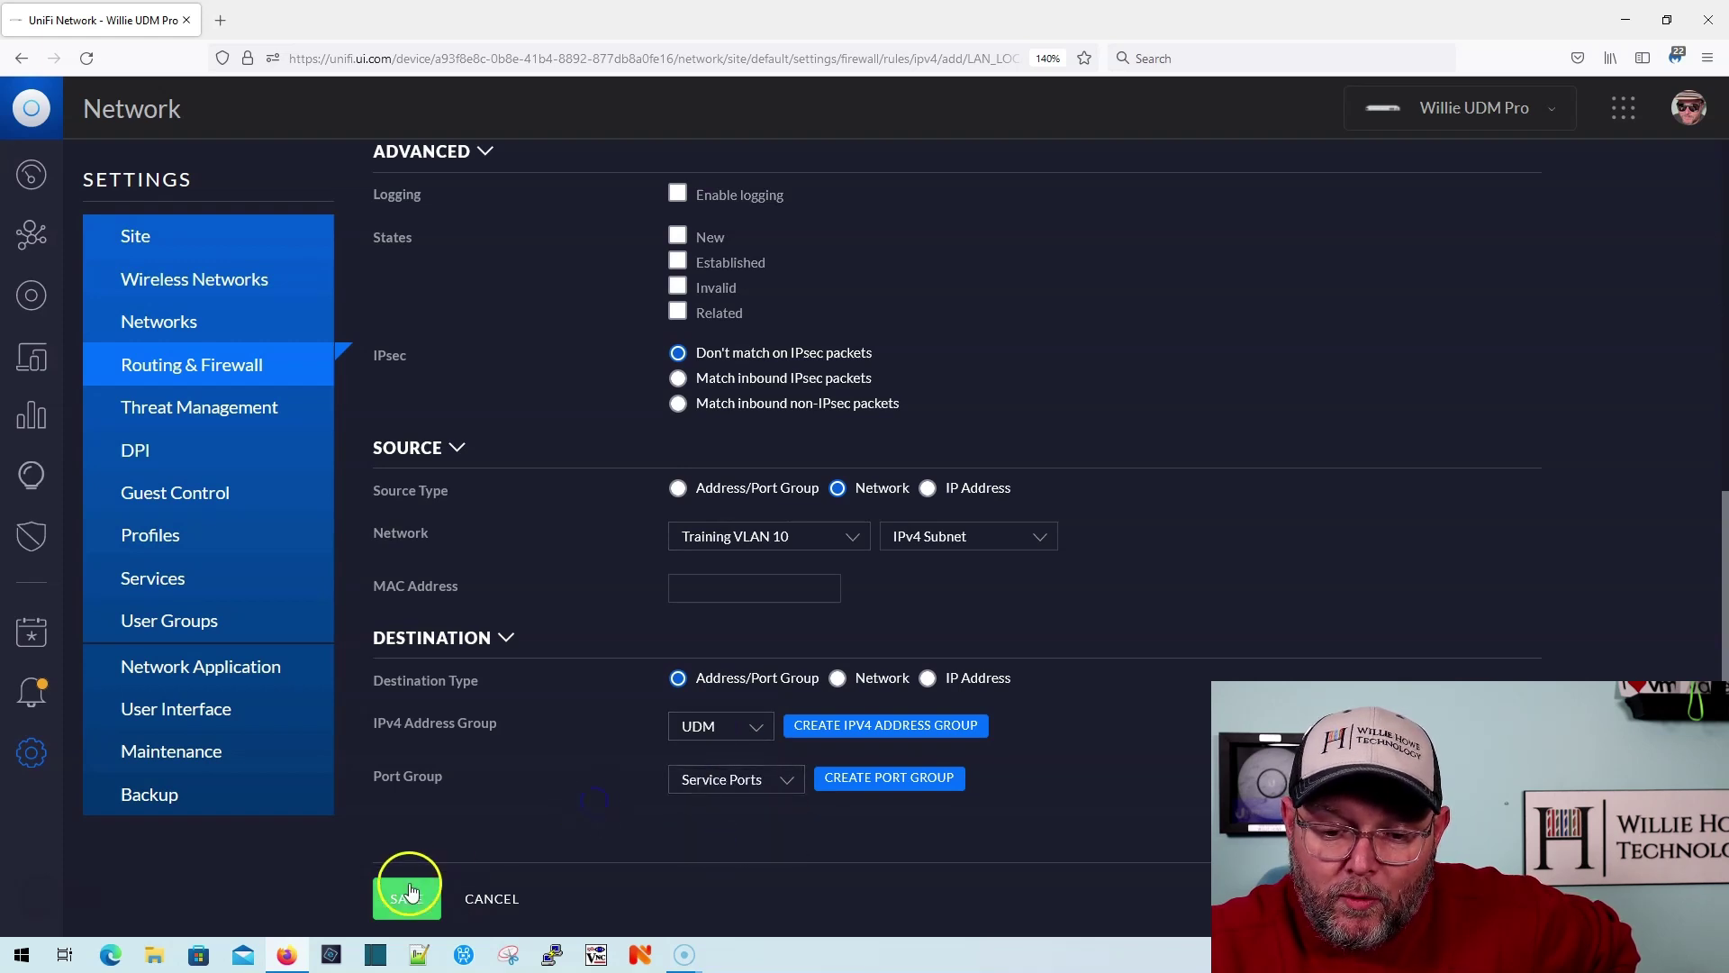